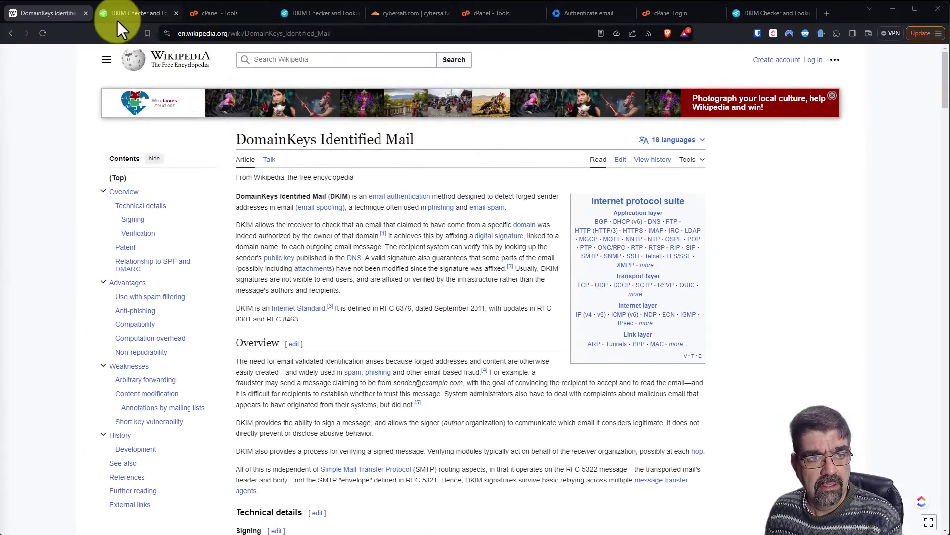
Switch from Wikipedia to the EasyDMARC DKIM Record Checker, which has democorner.com entered as the domain.
left_click(132, 14)
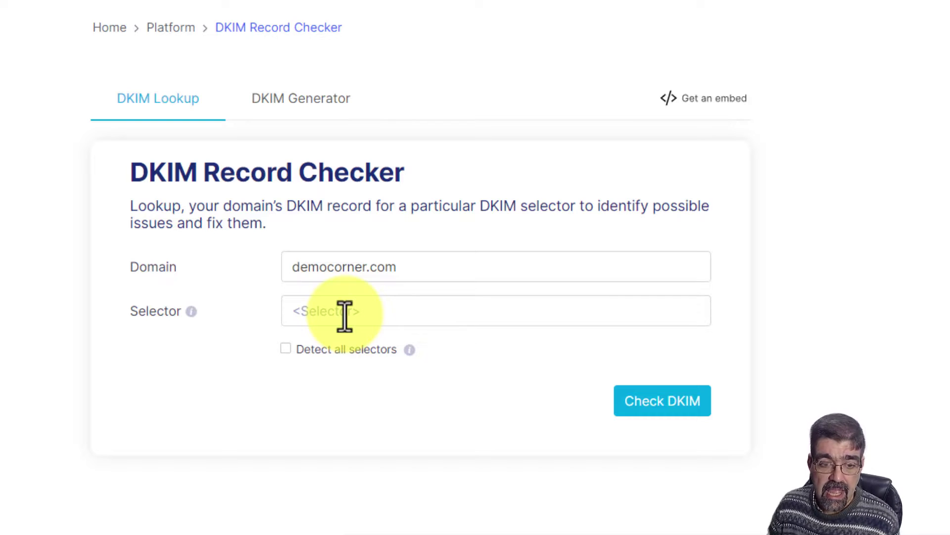
Run the democorner.com DKIM check with all selectors auto-detected; it reports no selectors detected.
left_click(286, 349)
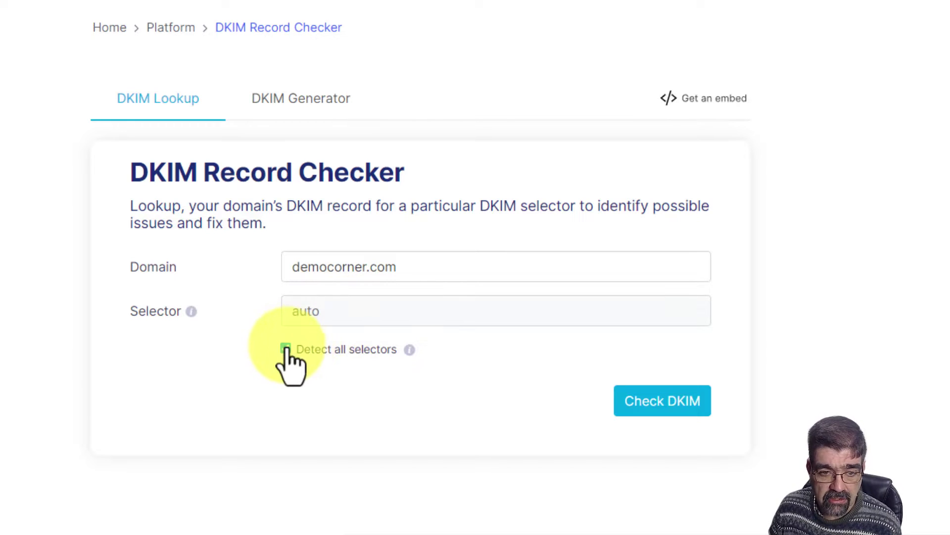
left_click(643, 402)
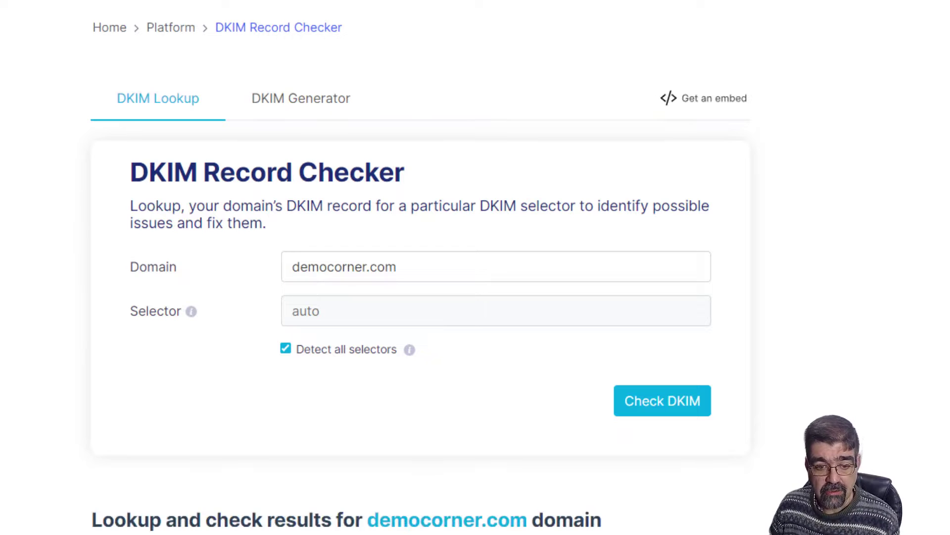
scroll(70, 388, "down", 5)
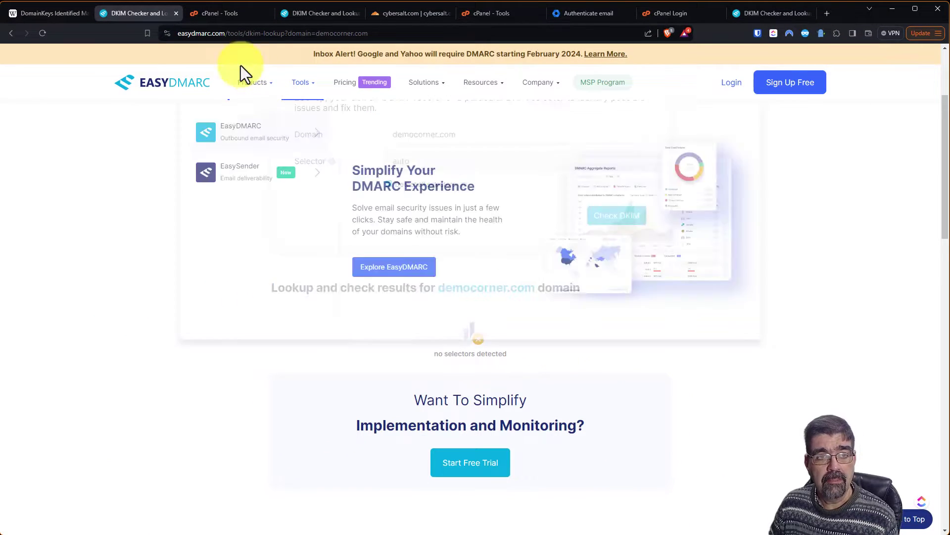
Open cPanel's Email Deliverability page, where democorner.com is flagged Problems Exist (DKIM).
left_click(216, 13)
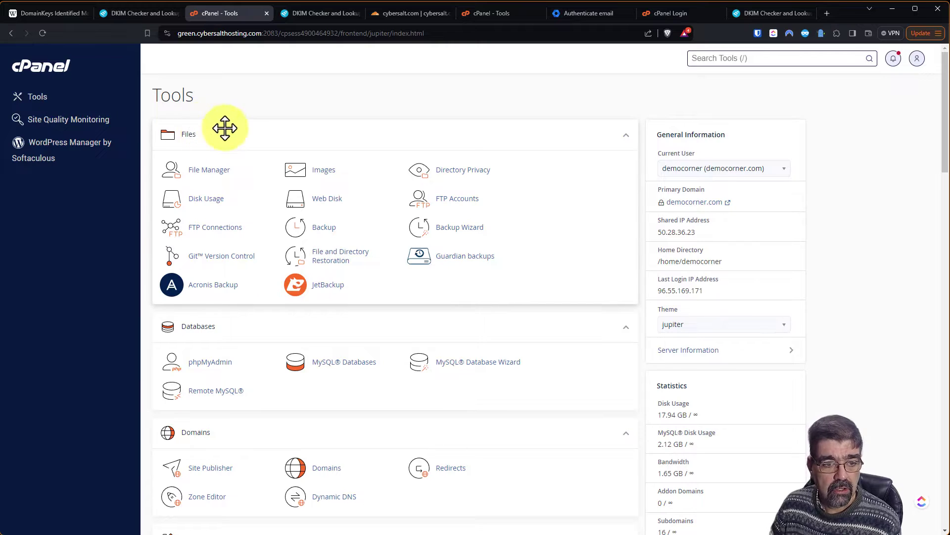
scroll(232, 131, "down", 15)
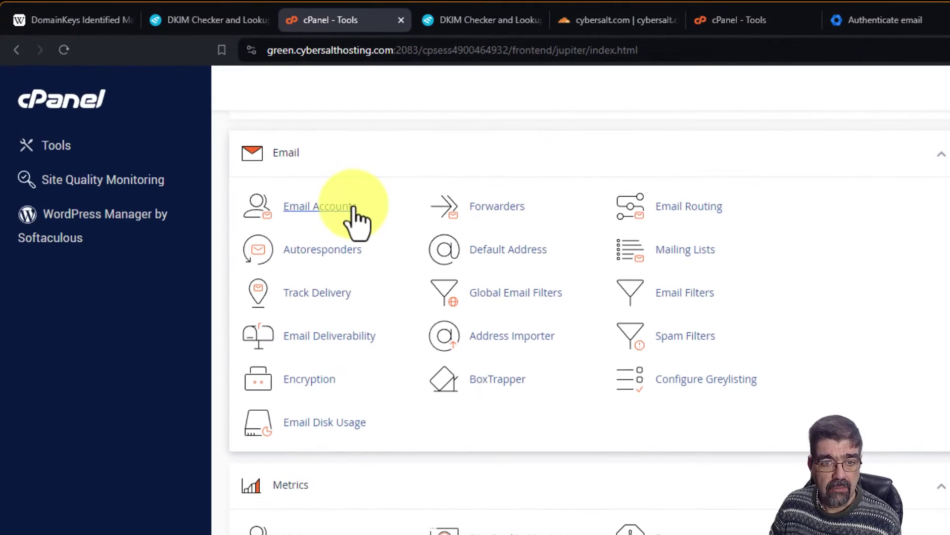
left_click(336, 338)
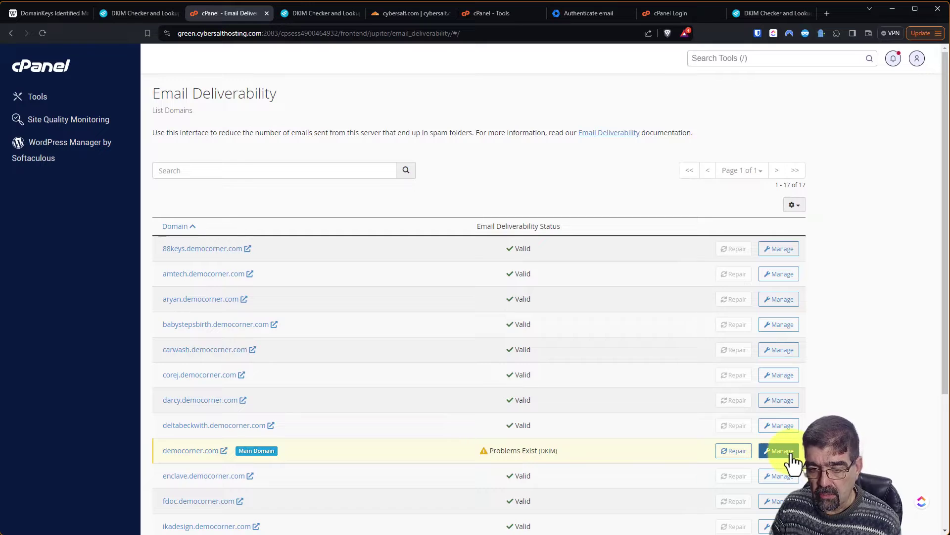
Copy democorner.com's suggested DKIM record name and value, then install the suggested record.
left_click(790, 452)
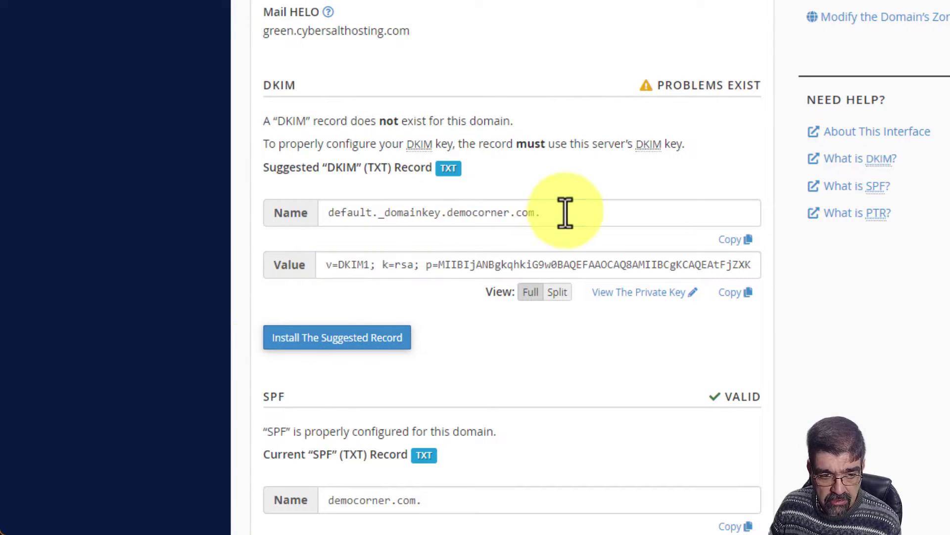
left_click_drag(566, 212, 465, 212)
left_click(716, 184)
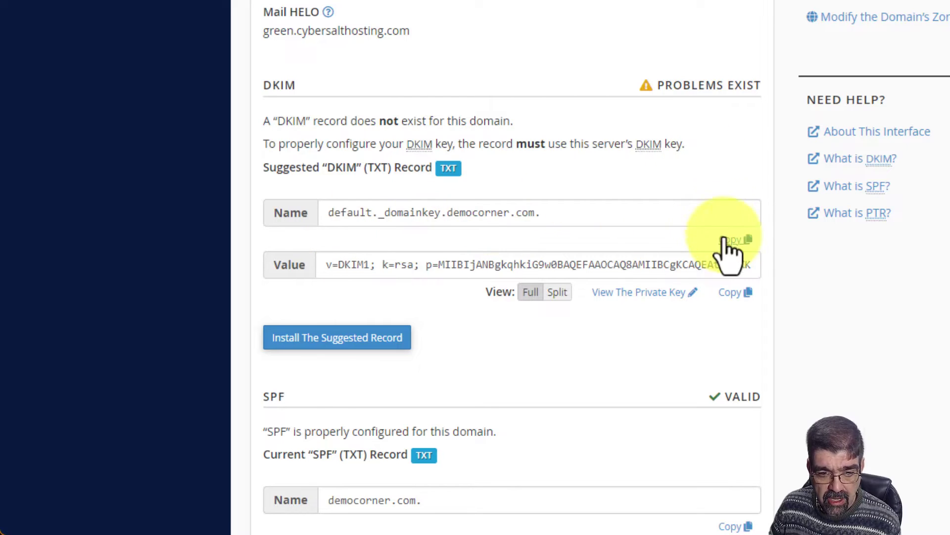
left_click(727, 240)
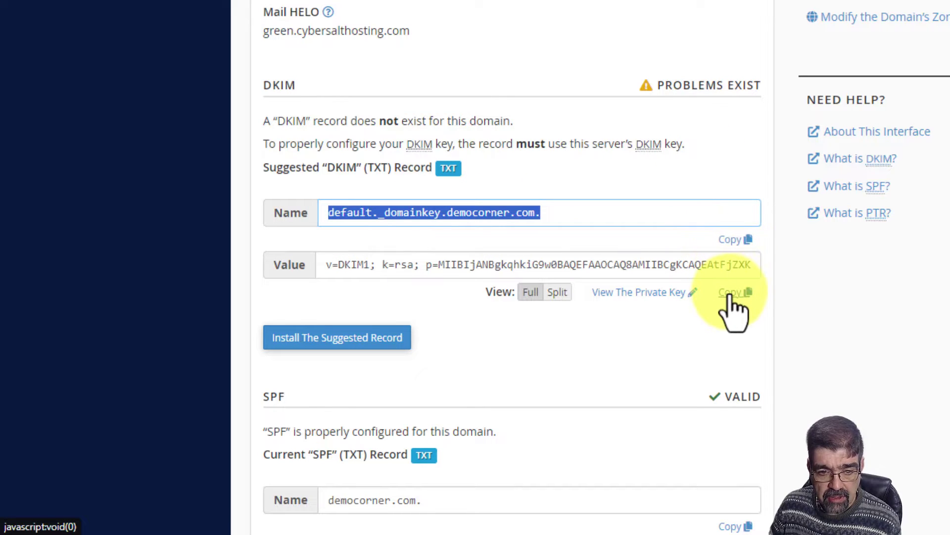
left_click(731, 293)
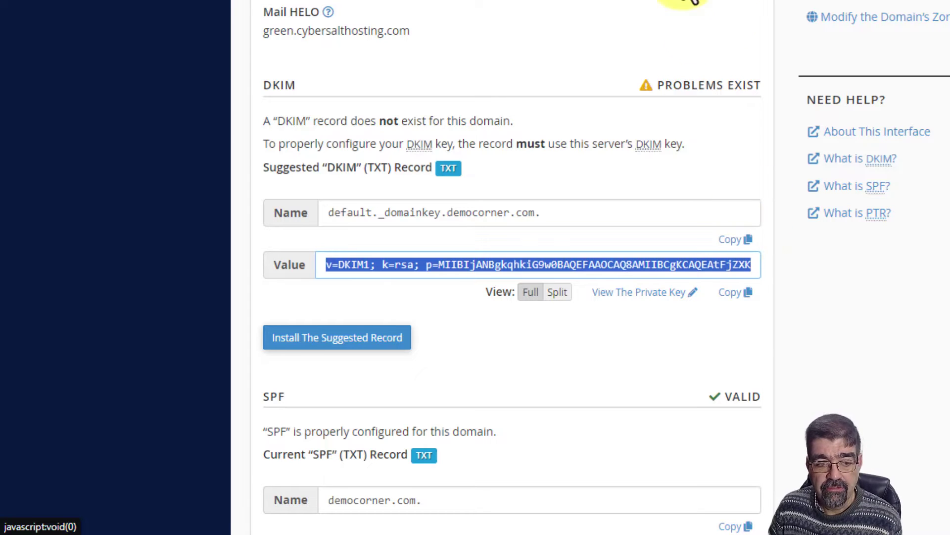
left_click(338, 339)
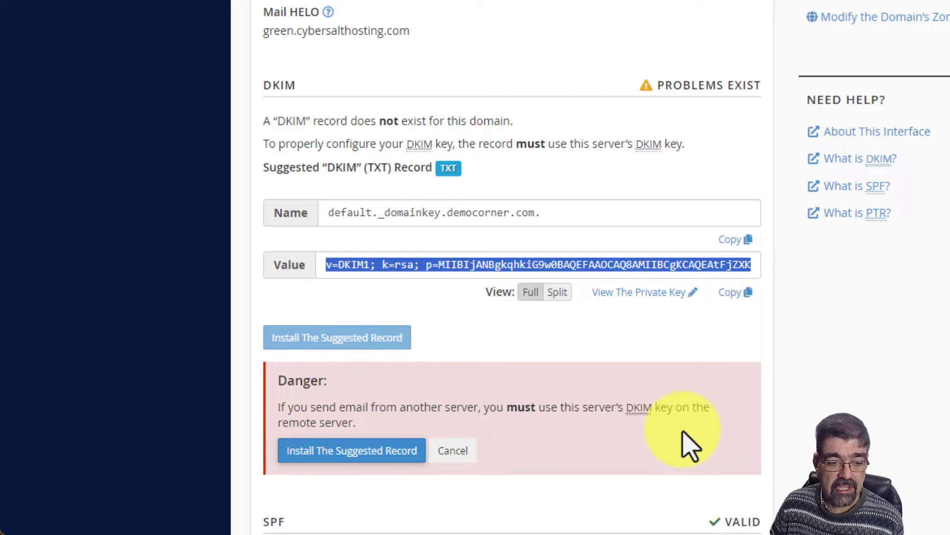
left_click(370, 476)
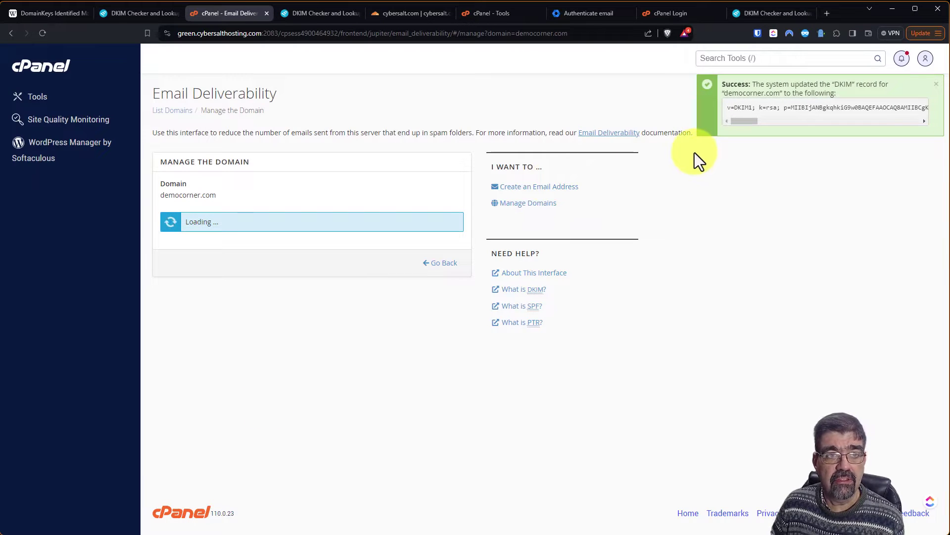
Re-run the democorner.com DKIM lookup to find the default selector, then confirm DKIM shows Valid in cPanel.
left_click(123, 12)
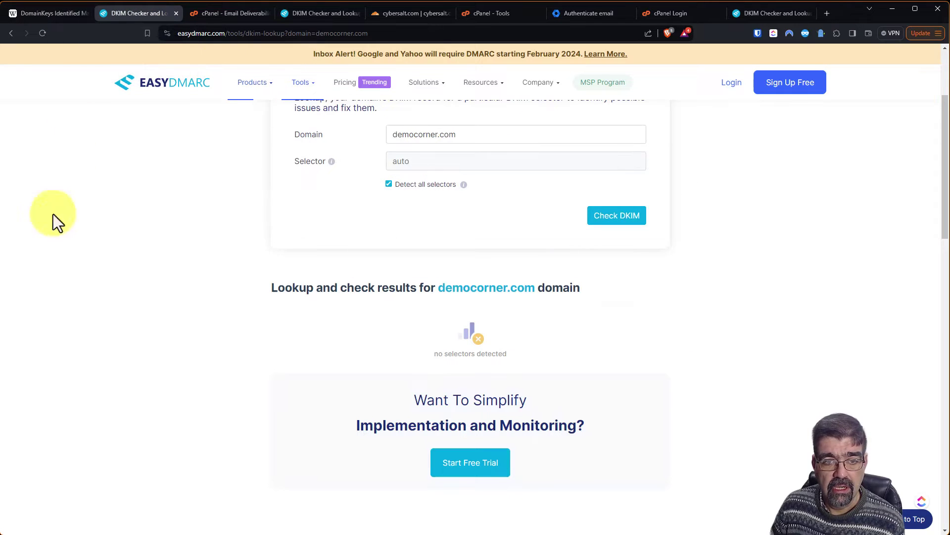
left_click(610, 221)
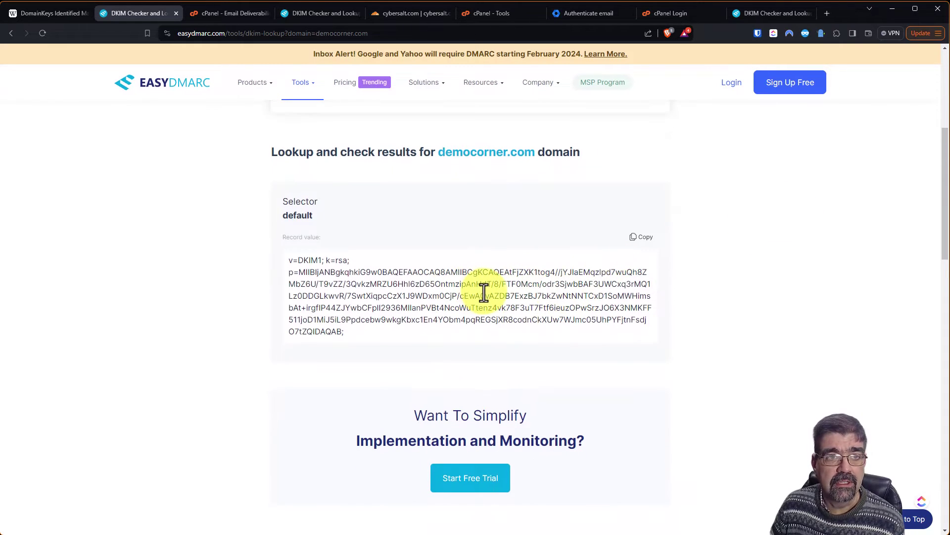
left_click(228, 15)
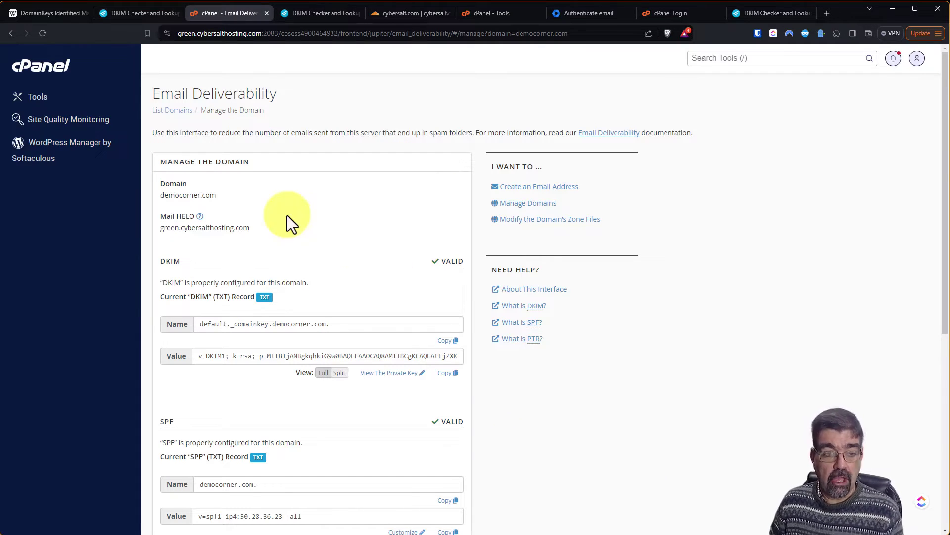
Go from the cPanel home to the Zone Editor and manage democorner.com's DNS records.
left_click(39, 64)
scroll(322, 124, "down", 4)
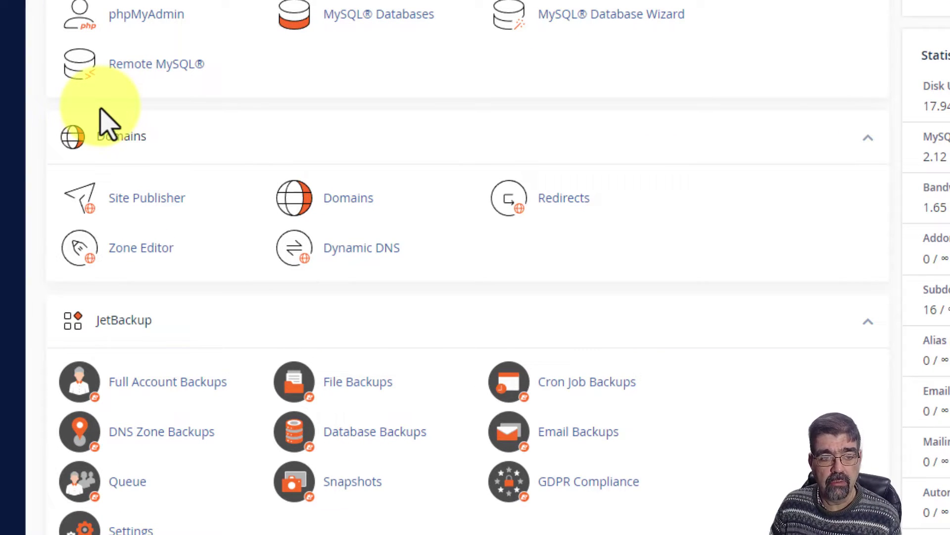
left_click(132, 255)
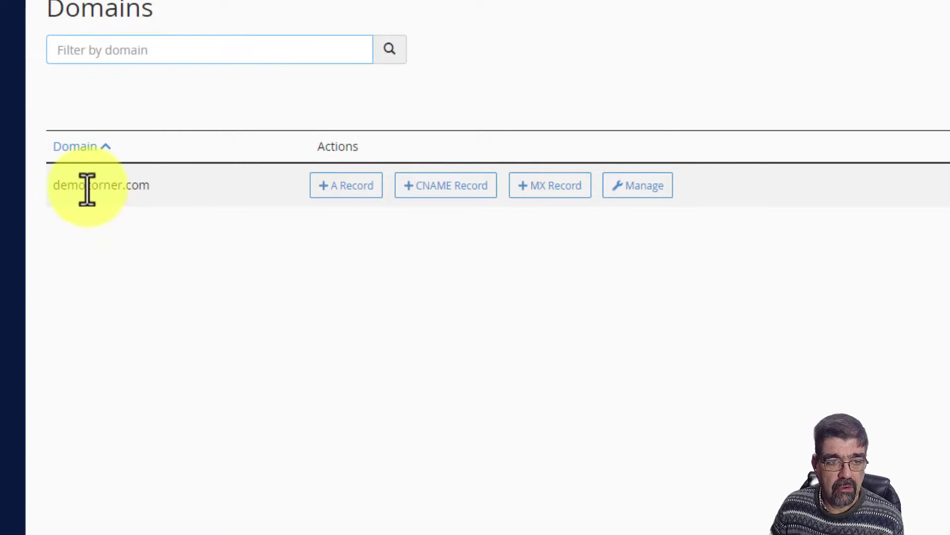
left_click(639, 187)
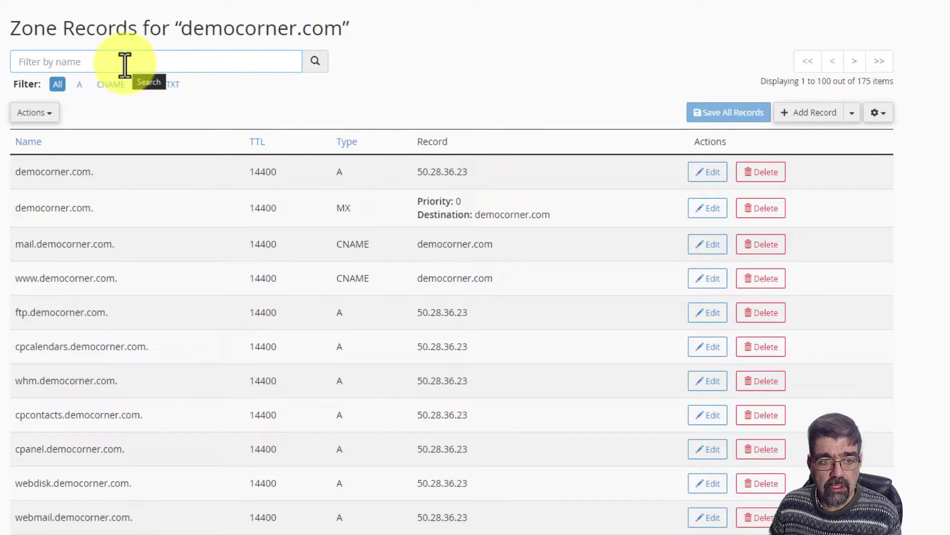
Filter democorner.com's zone to TXT records and delete the existing default._domainkey TXT record.
left_click(171, 84)
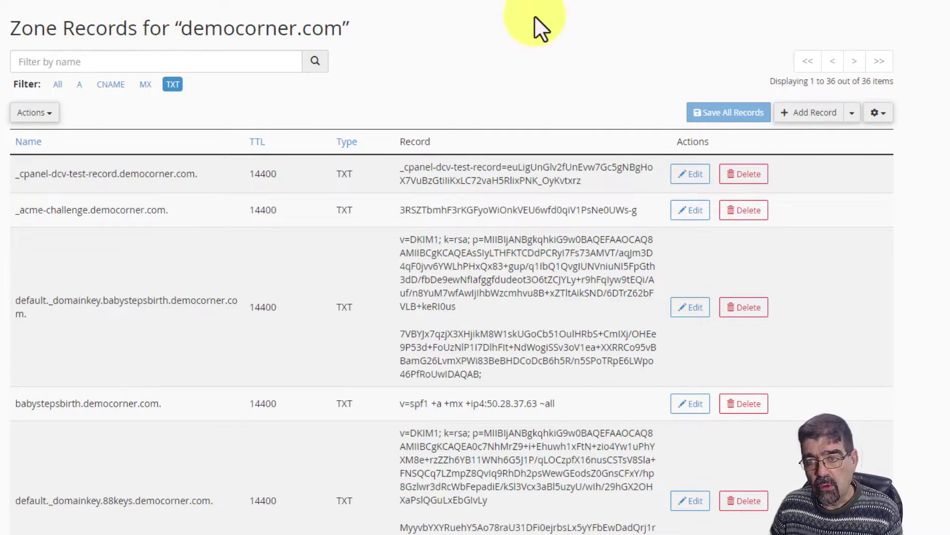
scroll(452, 271, "down", 20)
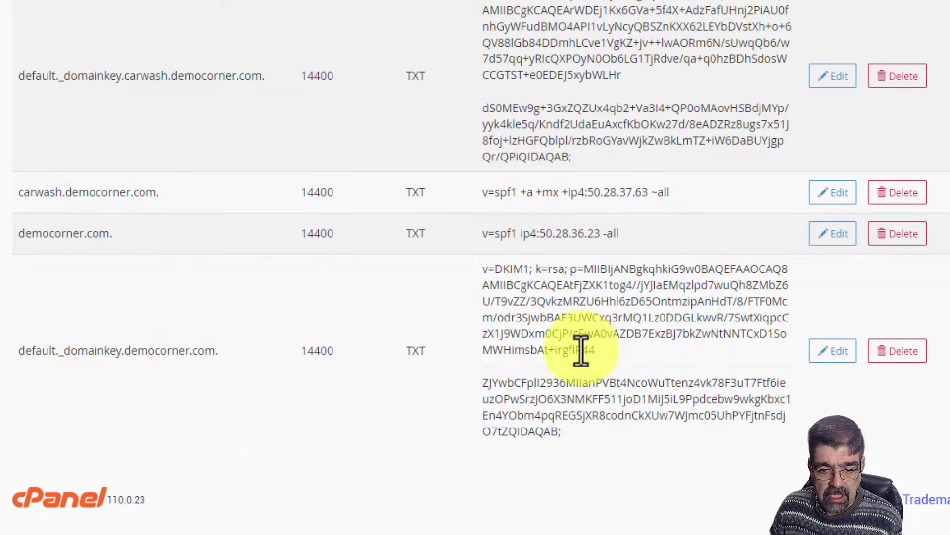
left_click(898, 351)
left_click(535, 133)
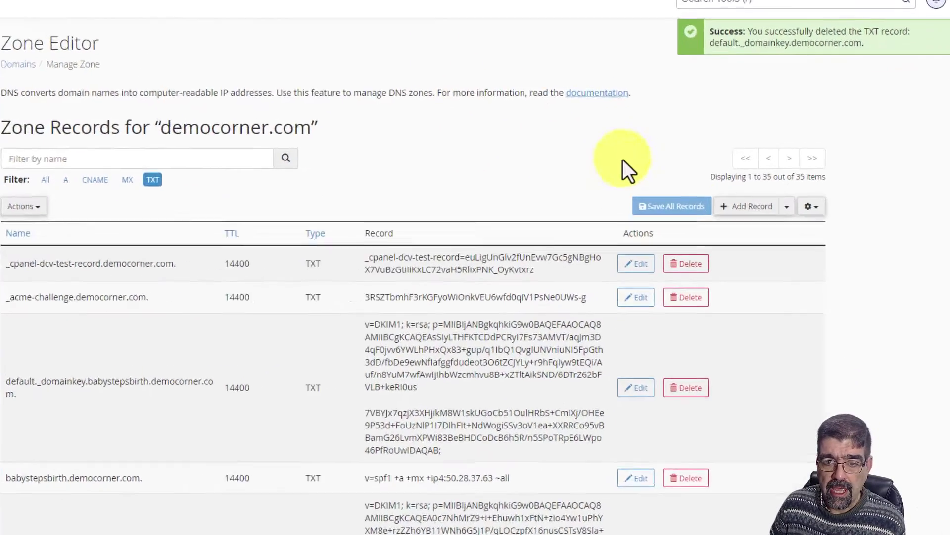
Add and save a TXT record named default._domainkey.democorner.com. holding the copied DKIM key.
left_click(787, 206)
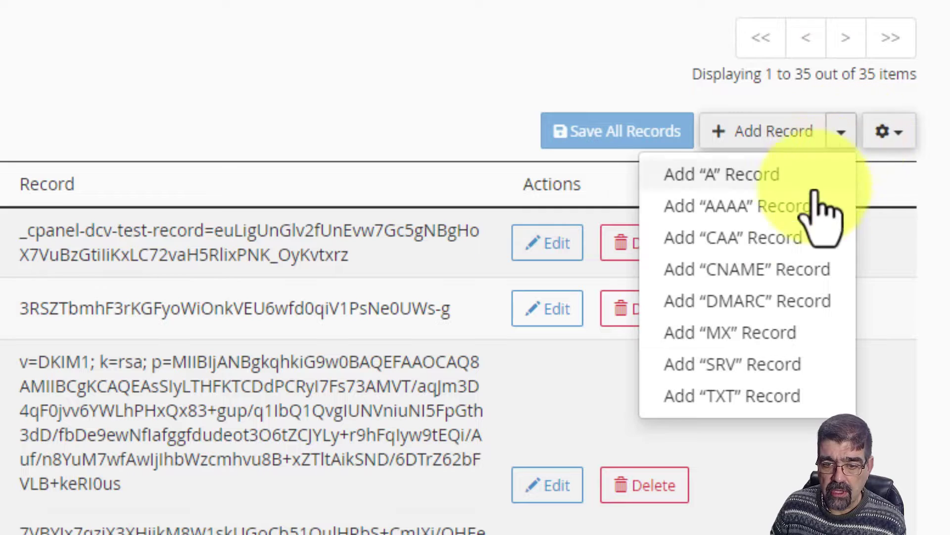
left_click(790, 395)
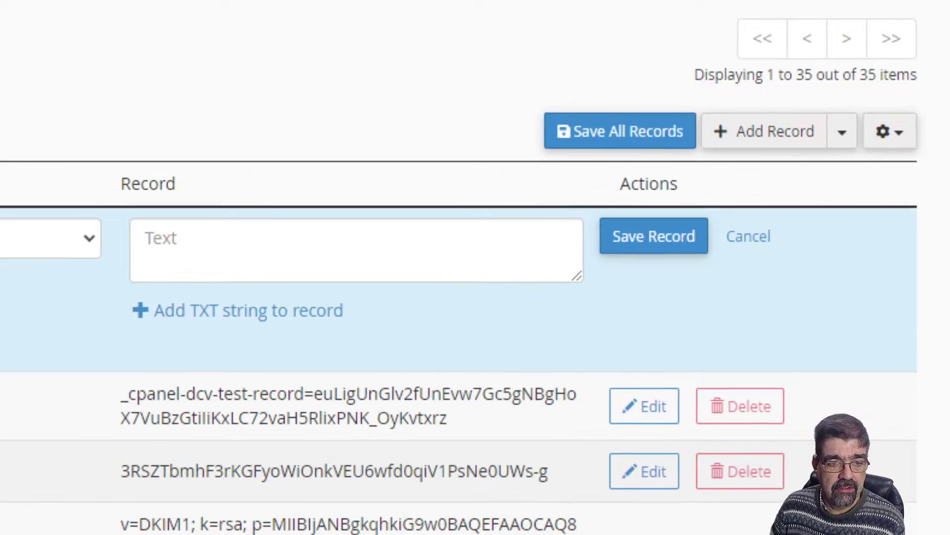
left_click(130, 199)
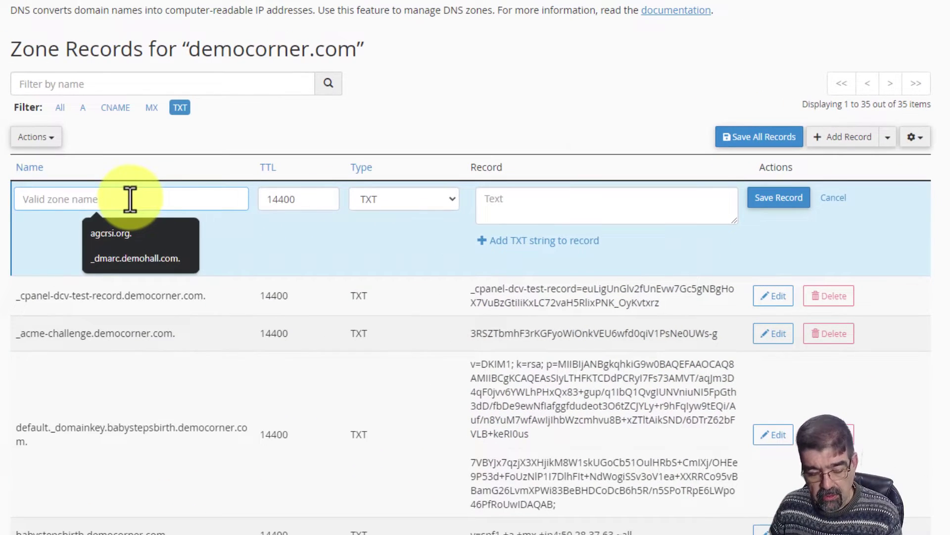
key("super+v")
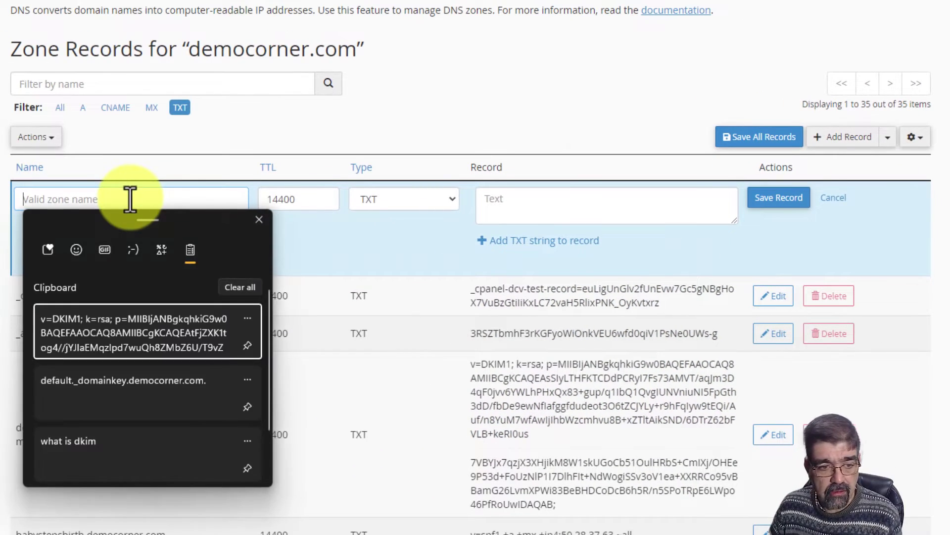
left_click(123, 389)
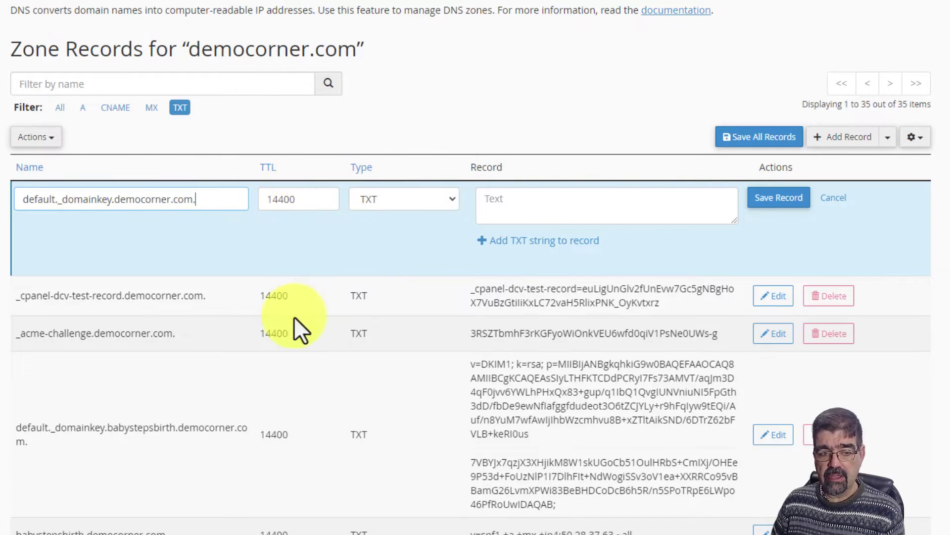
left_click(532, 201)
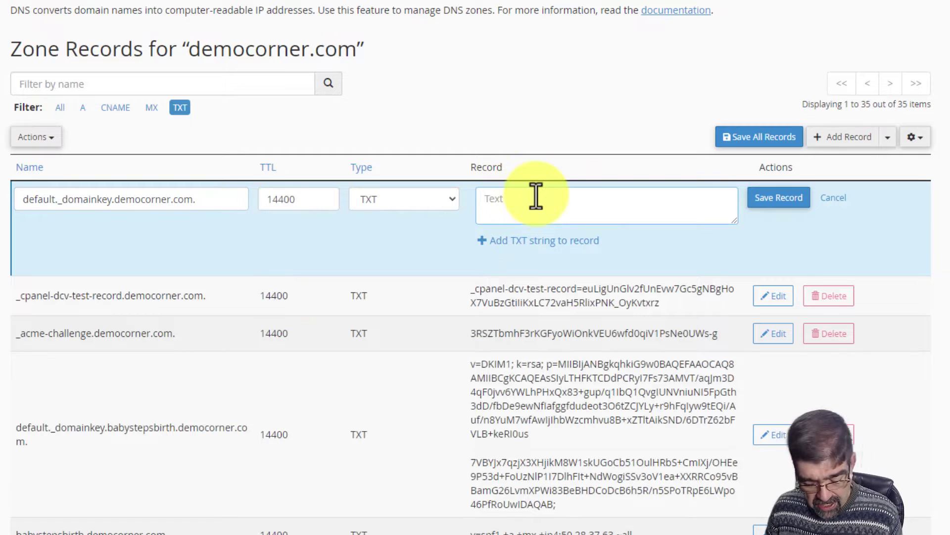
key("super+v")
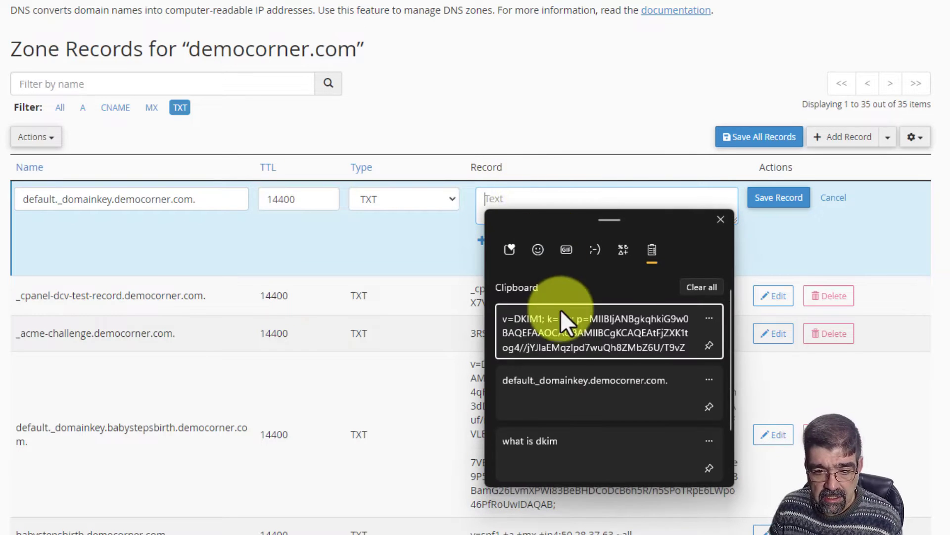
left_click(565, 328)
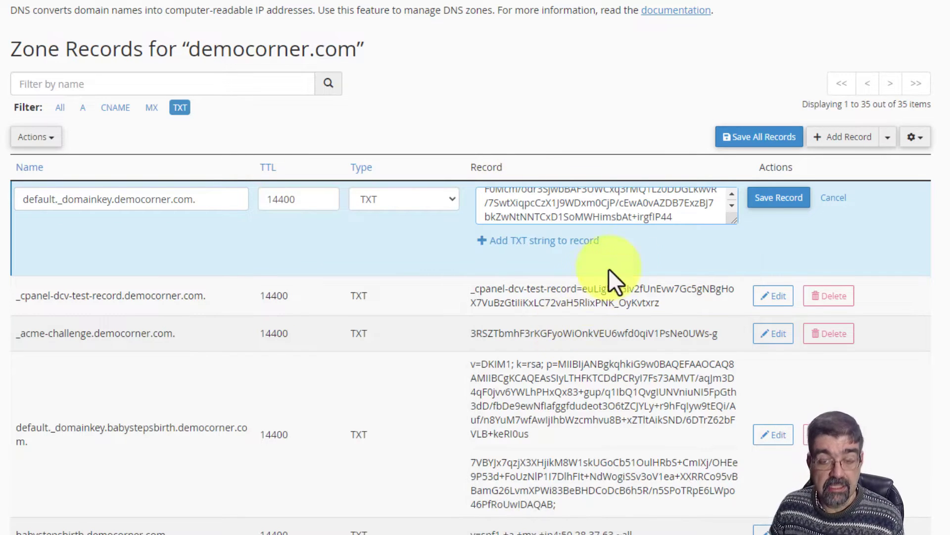
left_click(775, 200)
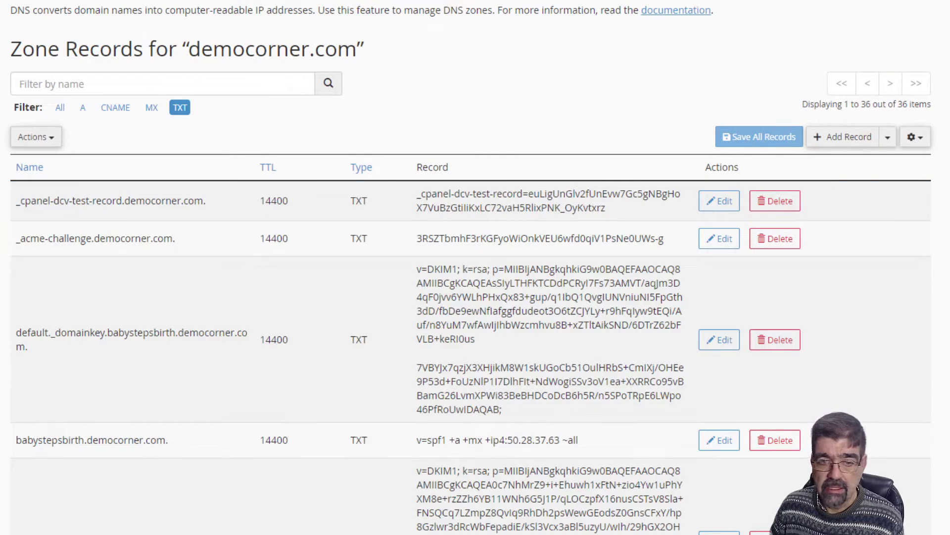
scroll(475, 268, "down", 20)
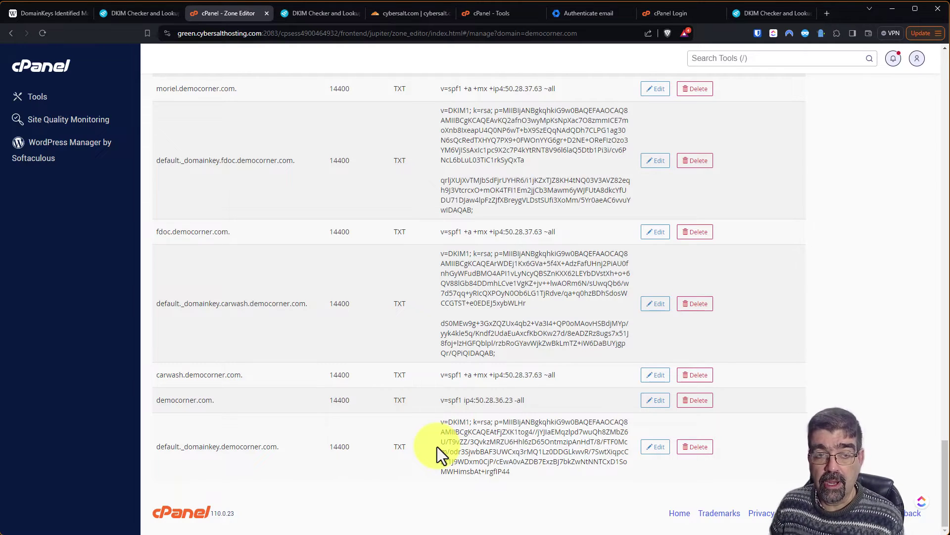
Check cybersalt.com's DKIM with all selectors detected, finding the google and default selectors.
left_click(327, 9)
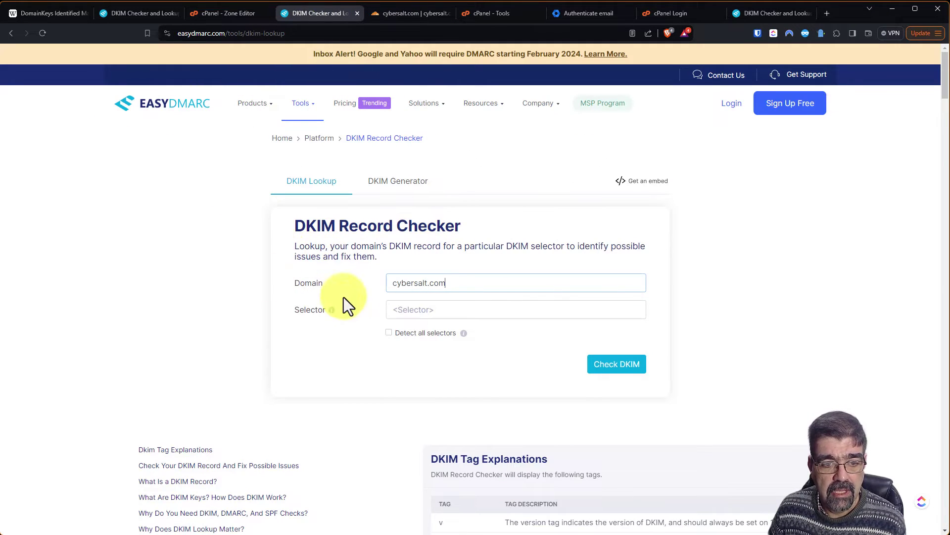
left_click(389, 333)
left_click(616, 366)
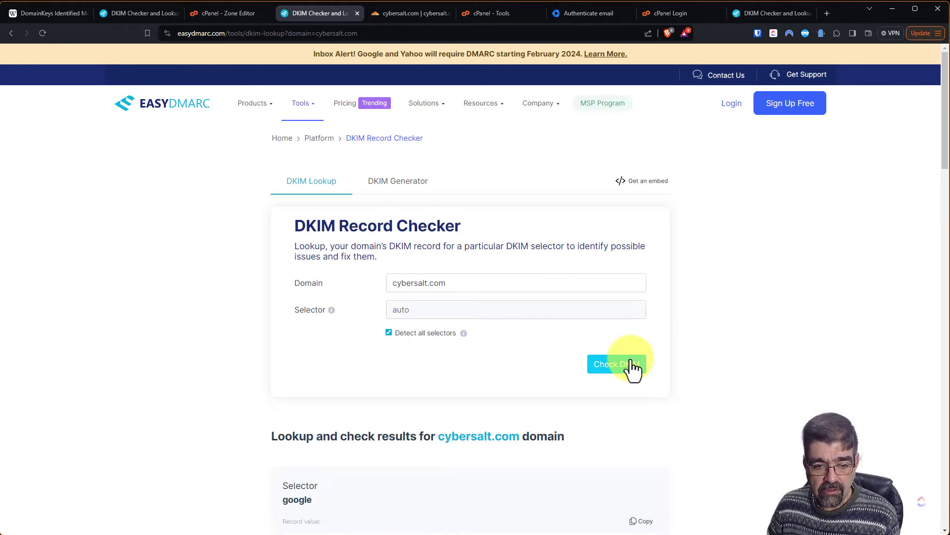
scroll(783, 228, "down", 5)
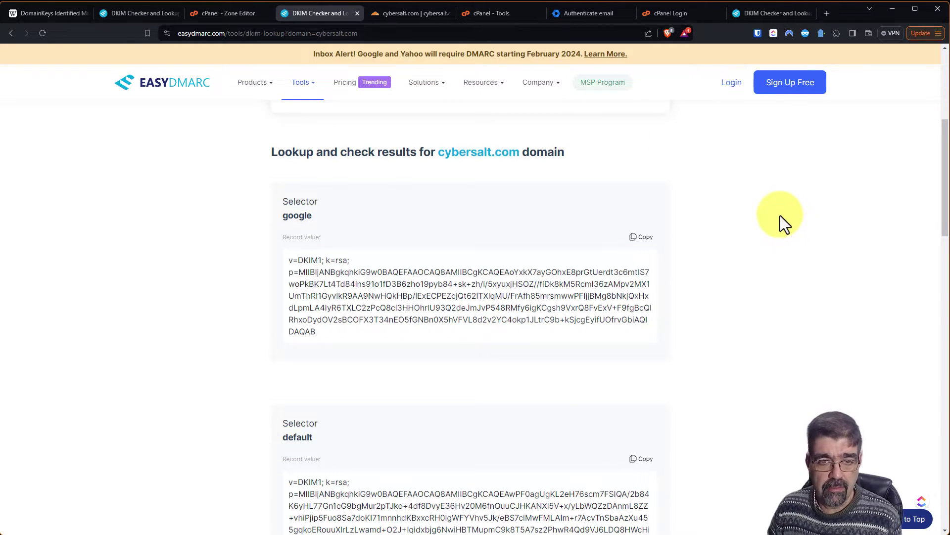
scroll(780, 216, "down", 1)
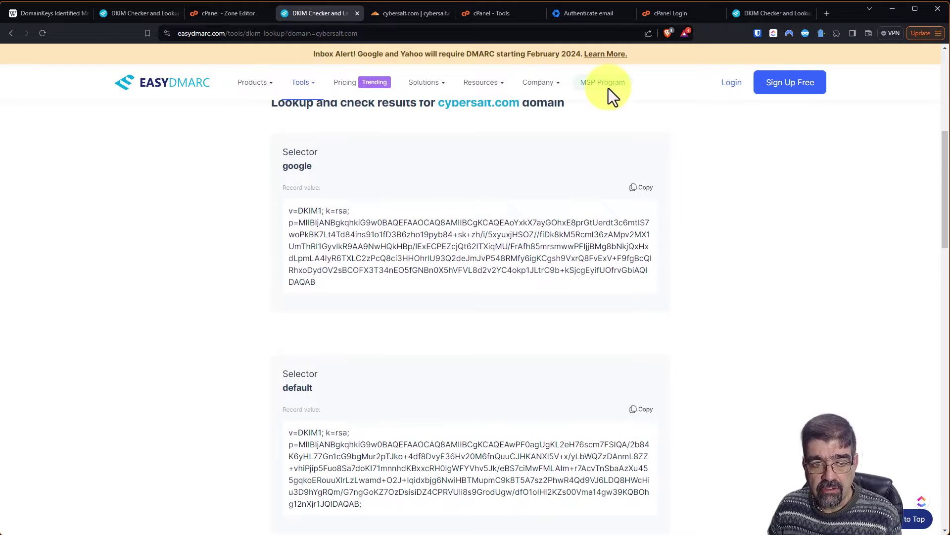
mouse_move(303, 84)
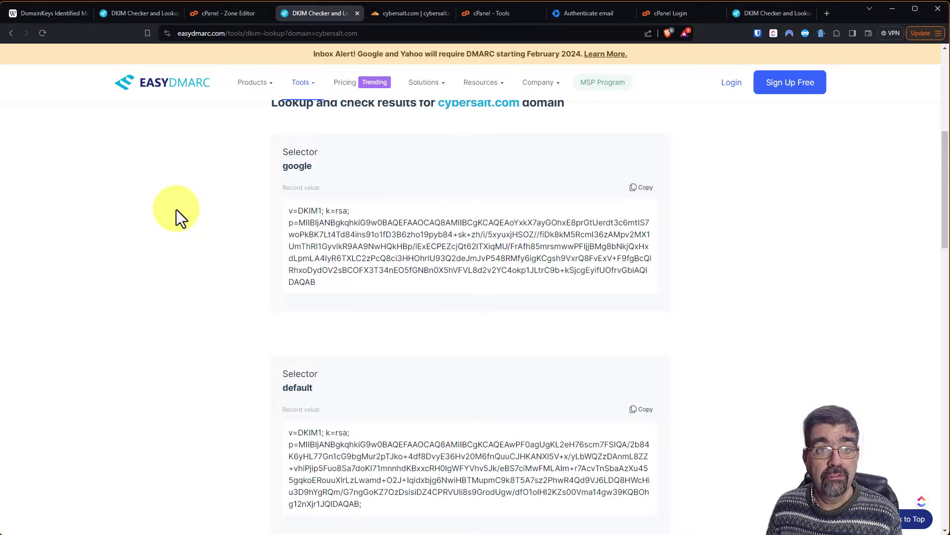
Open Cloudflare's DNS records for cybersalt.com and search for "dkim" to find the _domainkey entries.
left_click(410, 14)
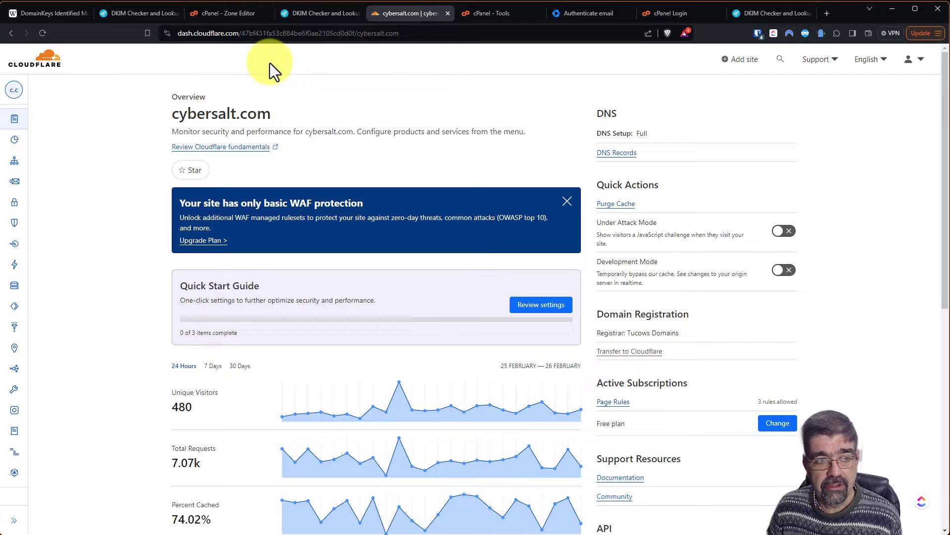
mouse_move(15, 160)
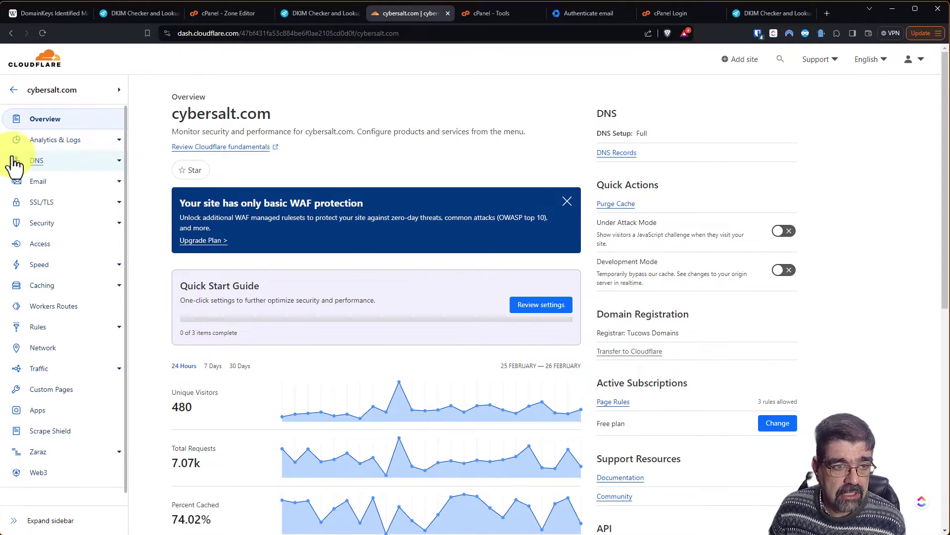
left_click(36, 166)
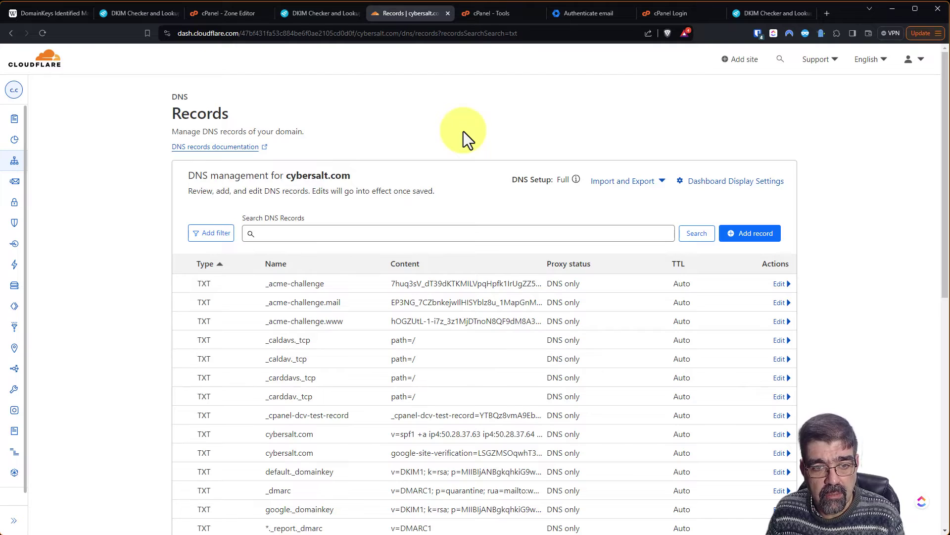
key("ctrl+f")
scroll(426, 141, "down", 4)
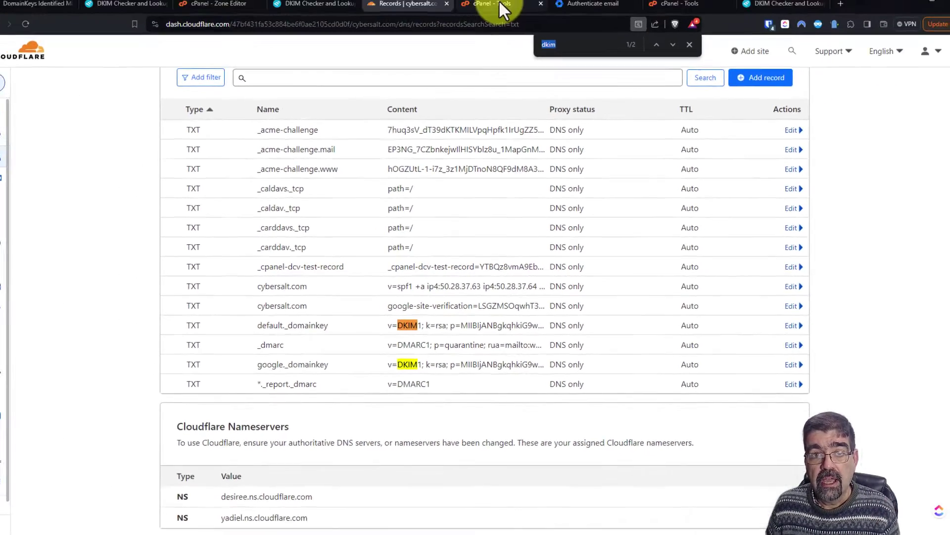
Open cPanel Email Deliverability and manage cybersalt.com to view its valid DKIM, SPF and PTR records.
left_click(499, 10)
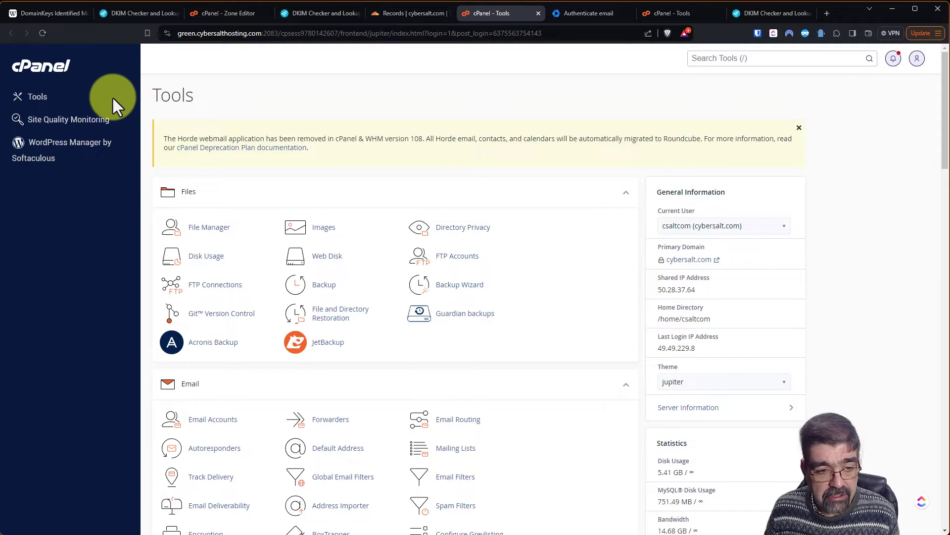
scroll(285, 135, "down", 5)
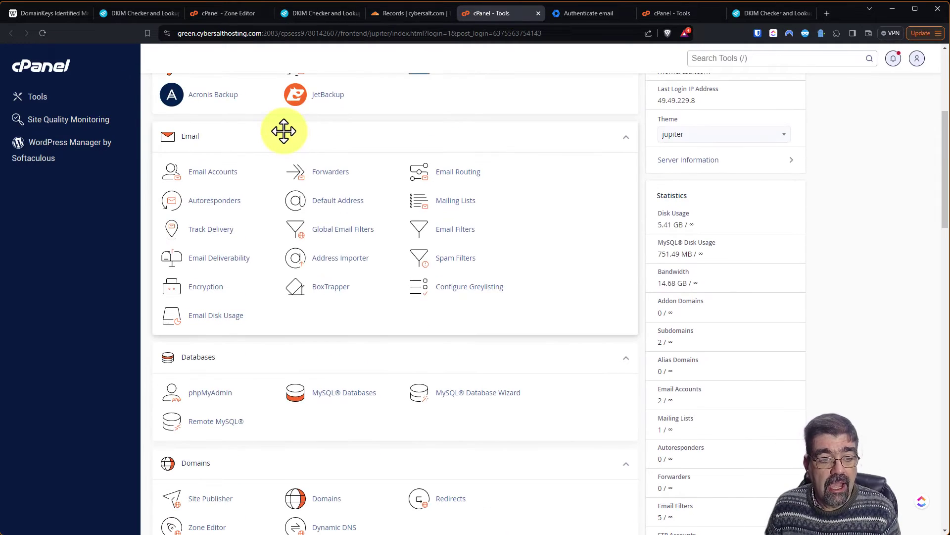
scroll(283, 131, "down", 4)
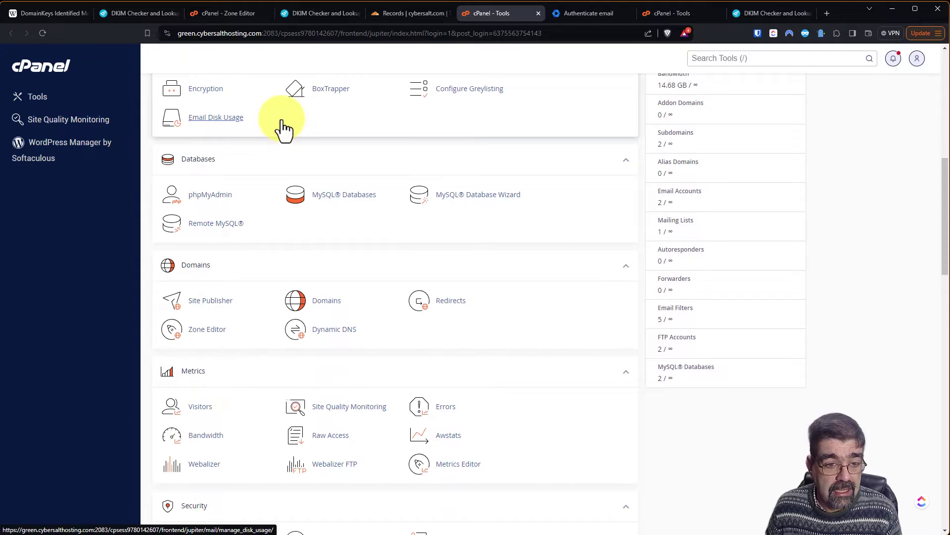
scroll(285, 129, "up", 6)
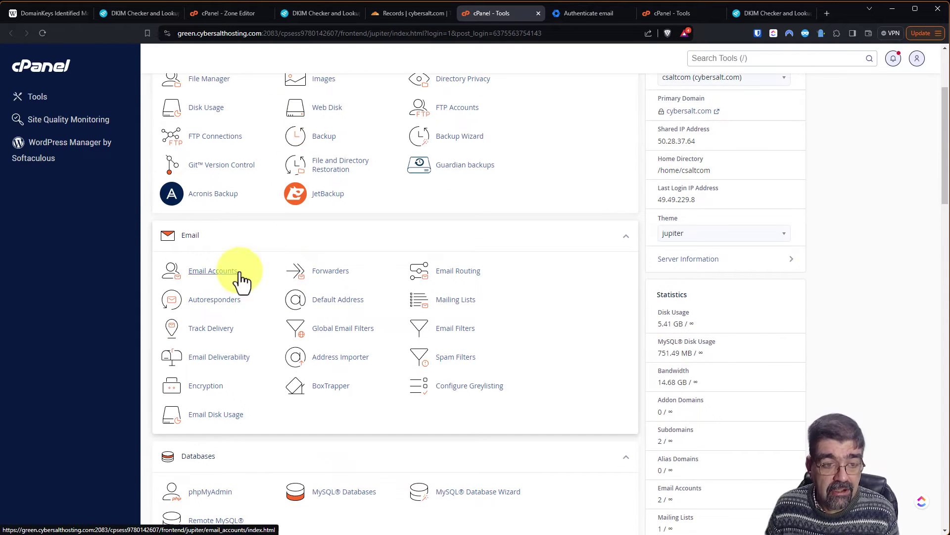
left_click(240, 360)
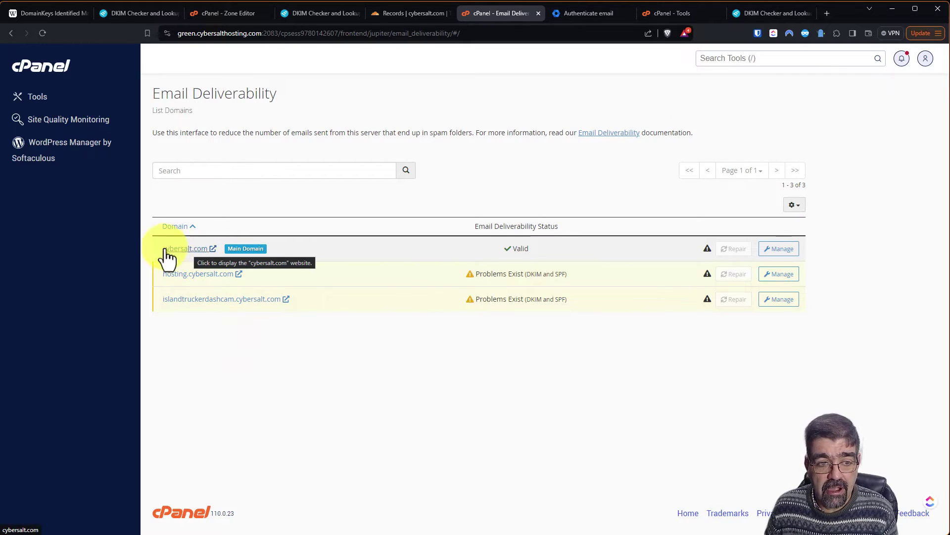
left_click(777, 250)
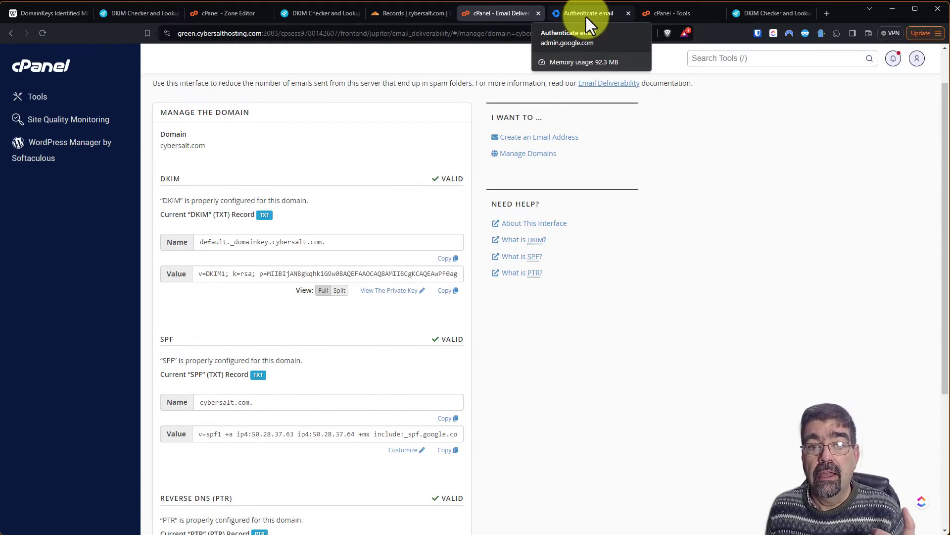
Compare Google Admin's google._domainkey DKIM status with the DKIM TXT records listed in Cloudflare.
left_click(586, 15)
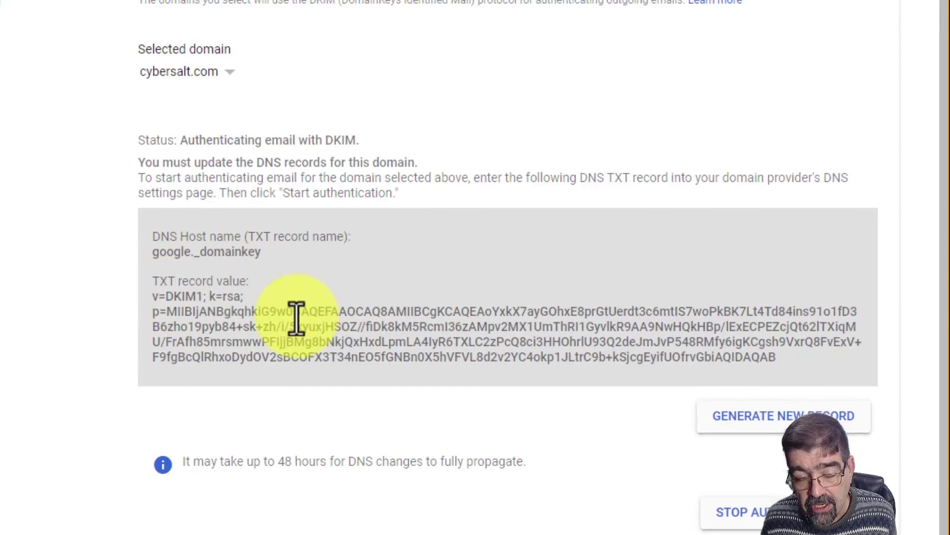
left_click(390, 13)
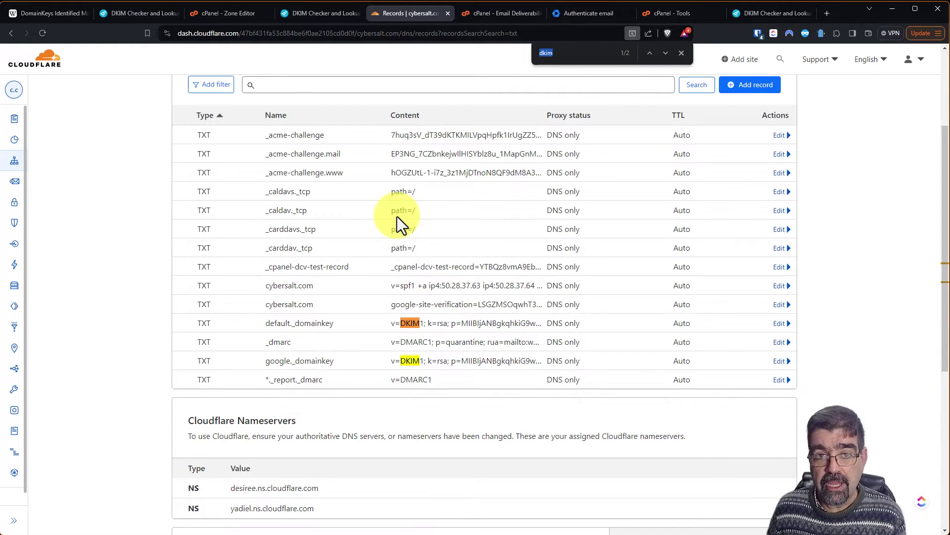
Open hosting.cybersalt.com's Email Deliverability page, which flags DKIM Problems Exist.
left_click(520, 14)
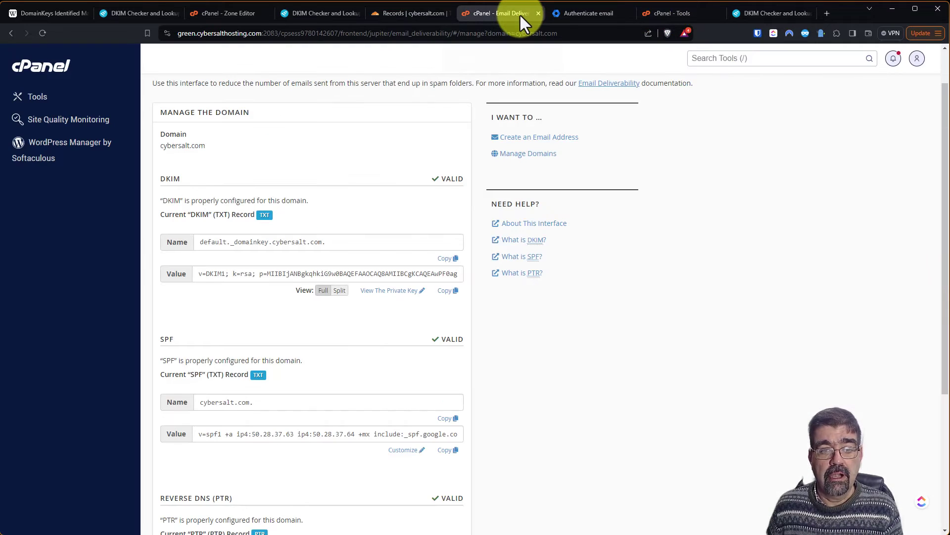
left_click(10, 32)
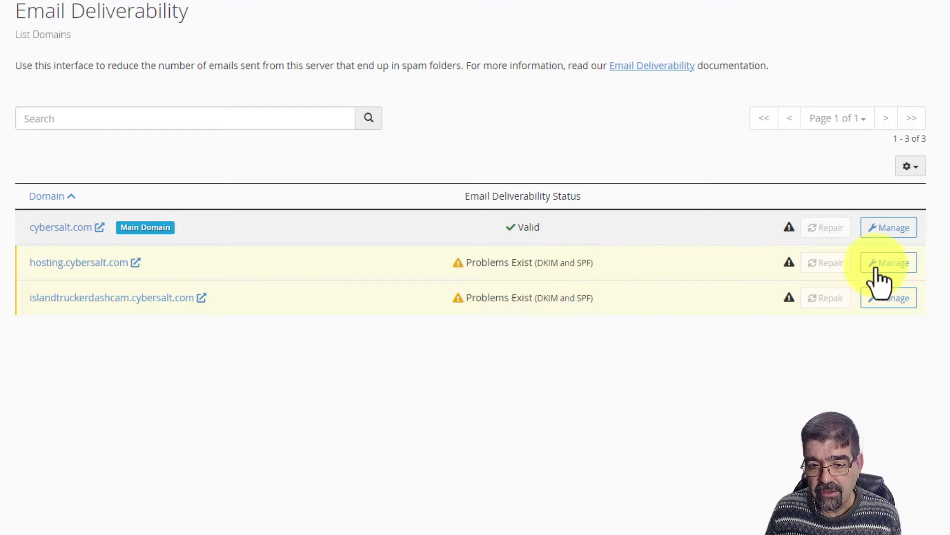
left_click(901, 266)
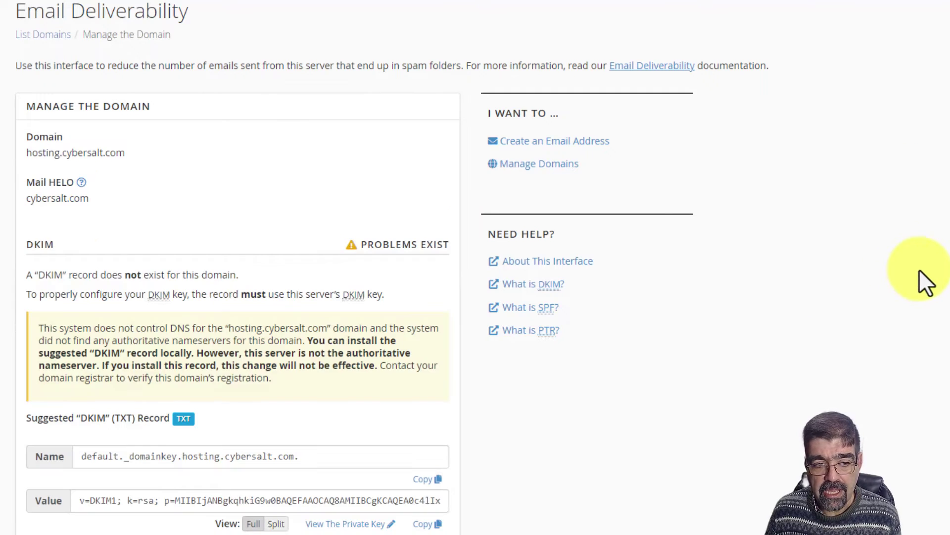
scroll(295, 268, "down", 10)
scroll(378, 214, "up", 10)
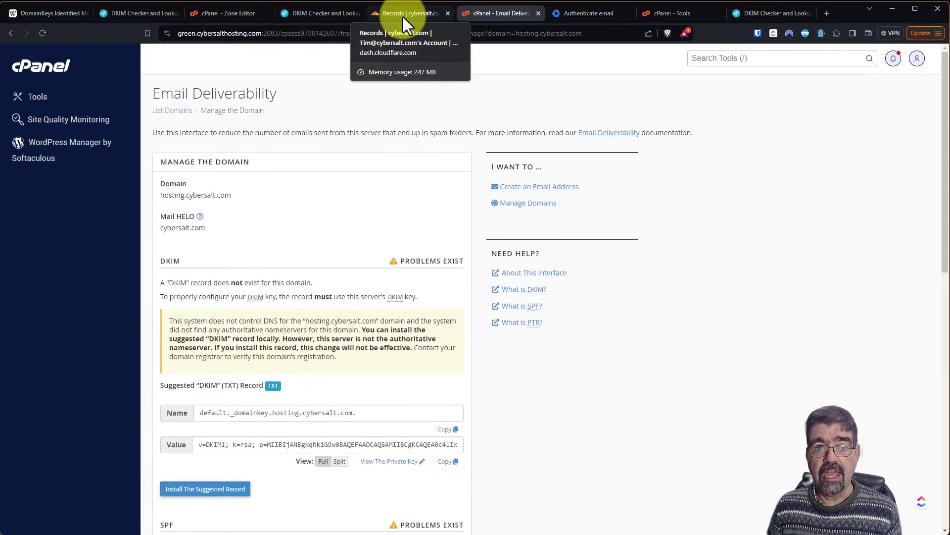
Copy the suggested DKIM record name and value for hosting.cybersalt.com.
left_click(403, 17)
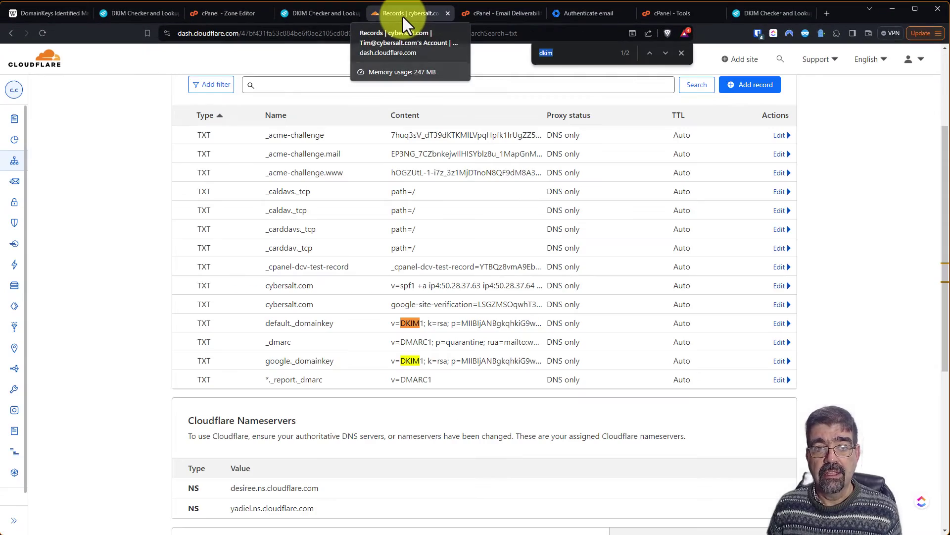
left_click(481, 16)
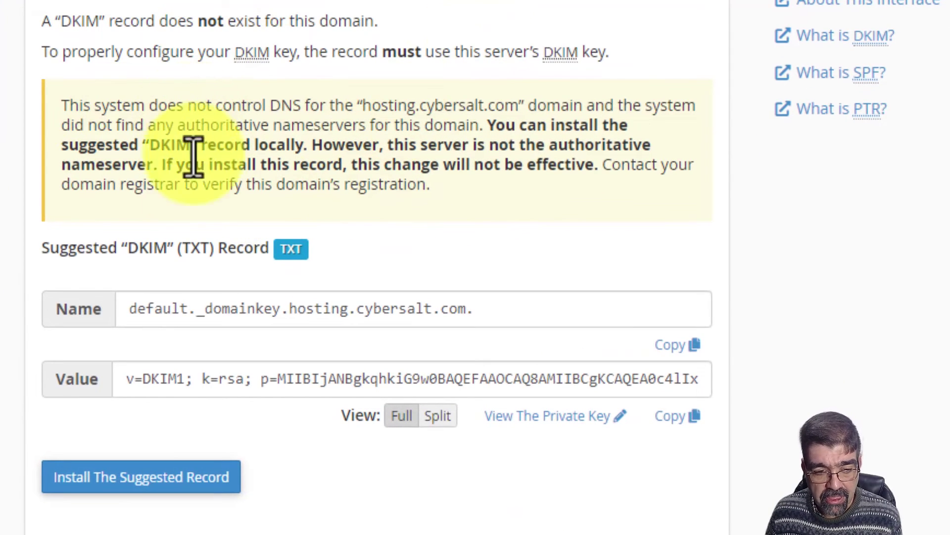
left_click_drag(475, 308, 22, 307)
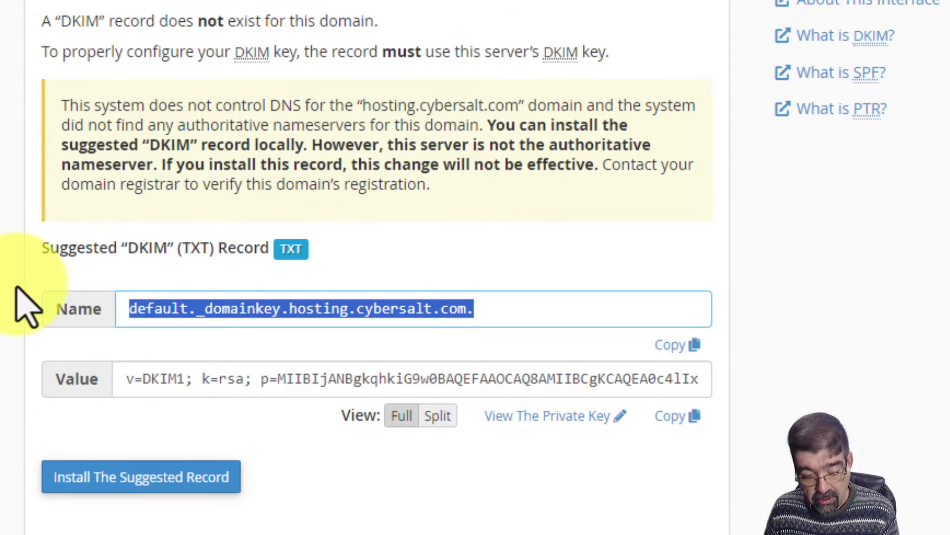
left_click(375, 374)
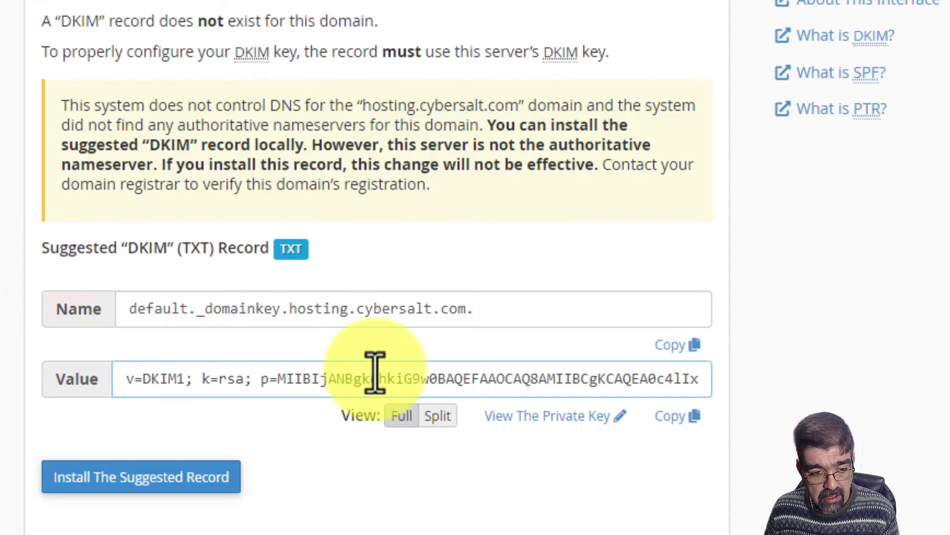
left_click(669, 417)
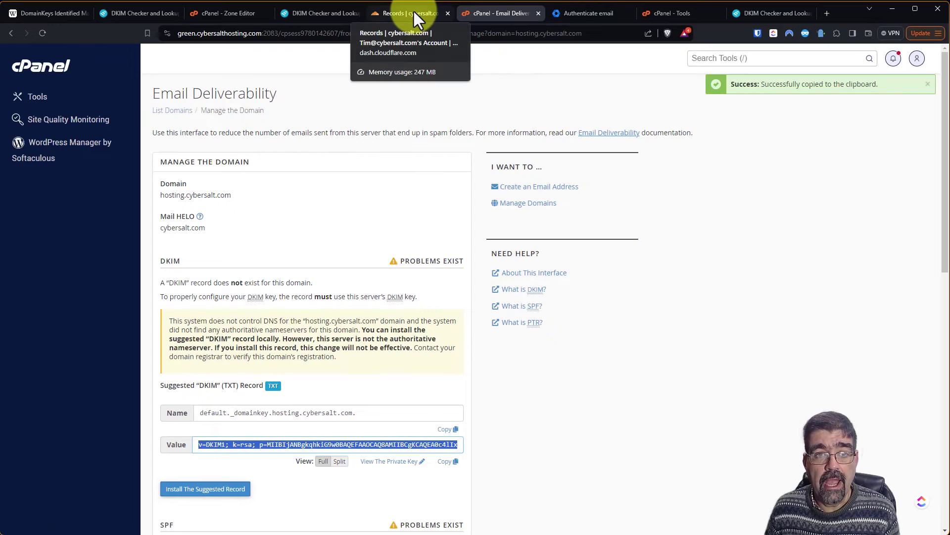
Start a new TXT record in Cloudflare's cybersalt.com DNS records.
left_click(414, 11)
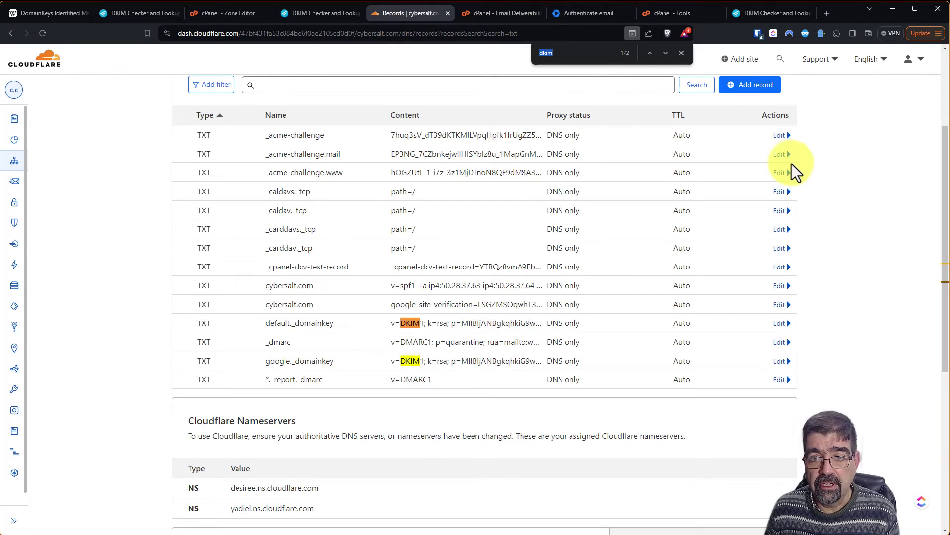
scroll(874, 144, "up", 3)
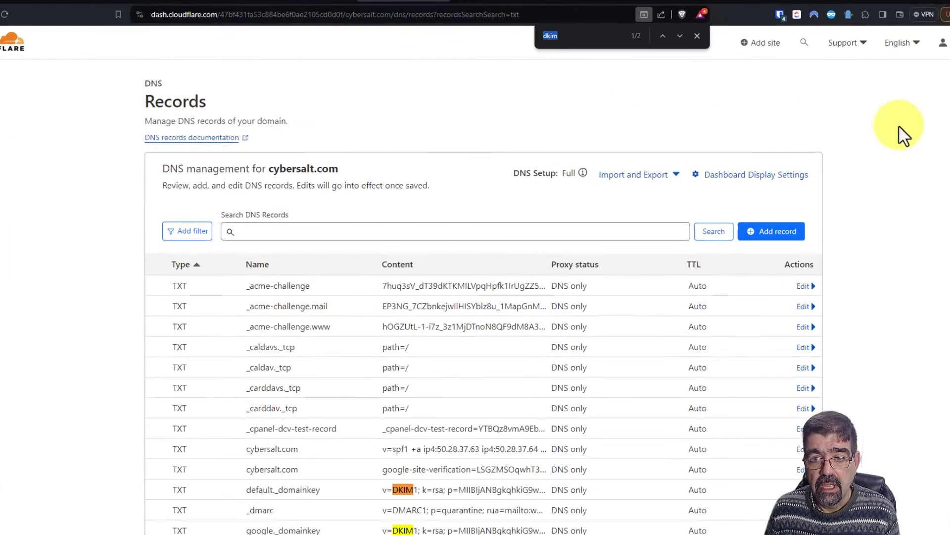
left_click(772, 233)
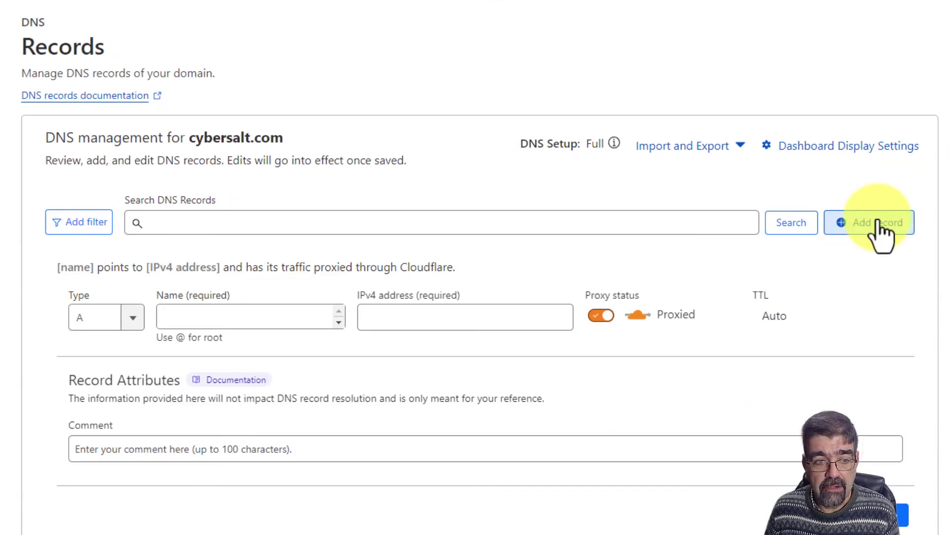
left_click(117, 317)
scroll(104, 396, "down", 2)
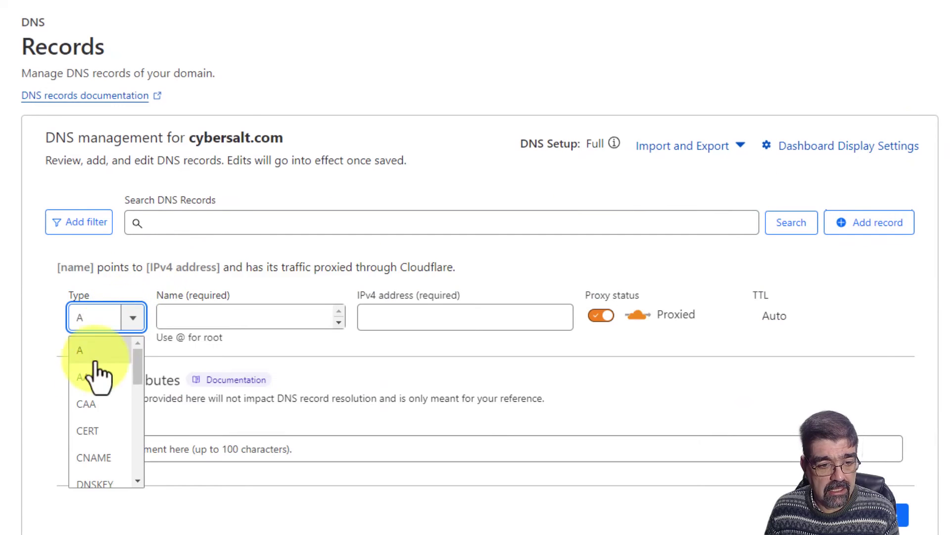
scroll(99, 416, "down", 4)
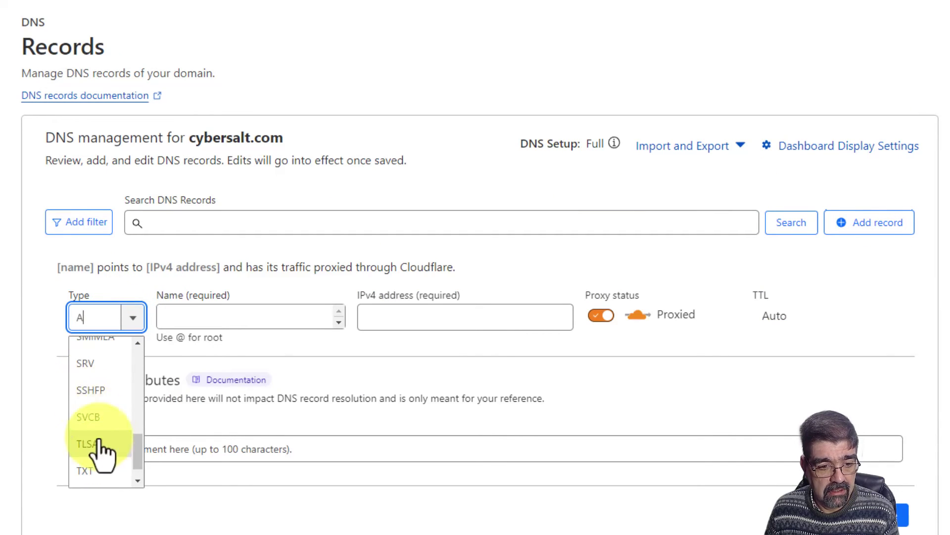
left_click(105, 473)
Paste default._domainkey.hosting as the name and the v=DKIM1; k=rsa key as content, then save.
left_click(206, 312)
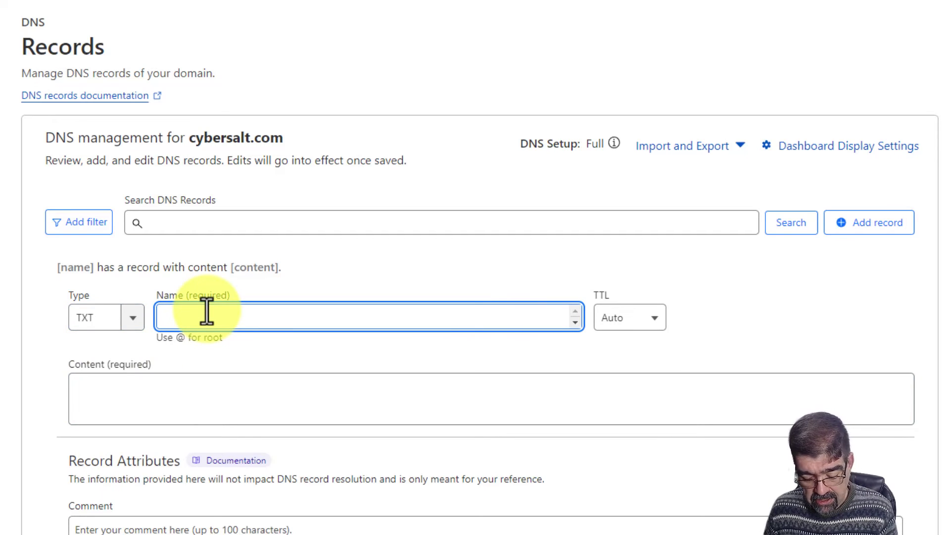
key("super+v")
left_click(251, 506)
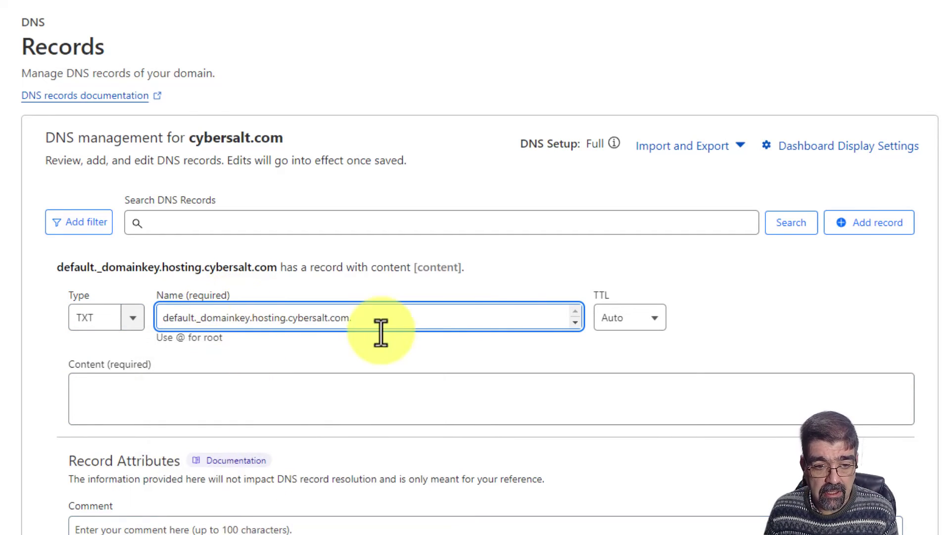
left_click(264, 402)
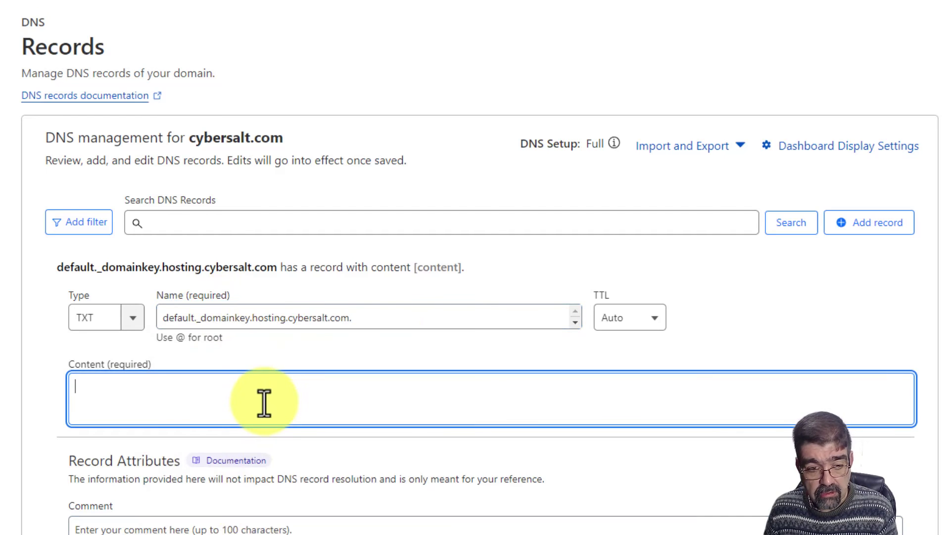
key("super+v")
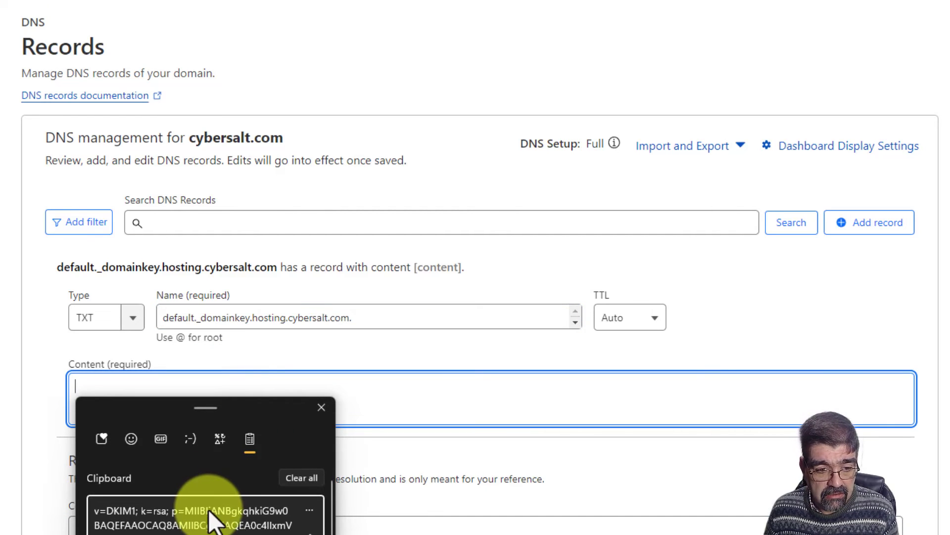
left_click(213, 518)
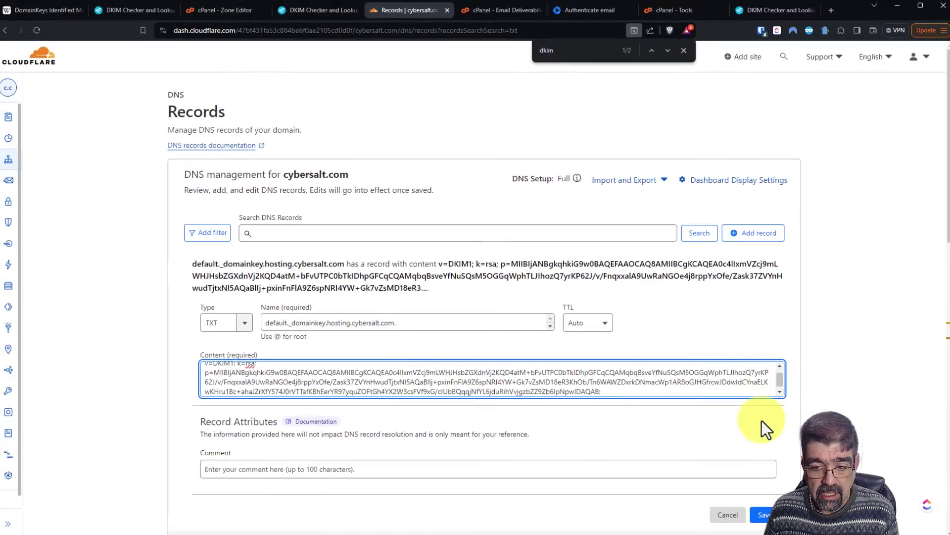
left_click(763, 513)
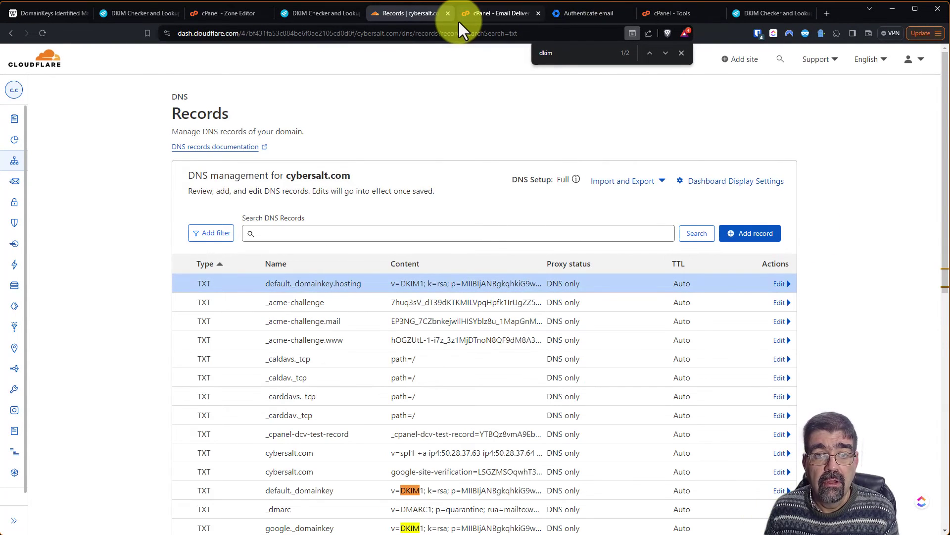
Recheck hosting.cybersalt.com in cPanel Email Deliverability so its DKIM status shows Valid.
left_click(484, 17)
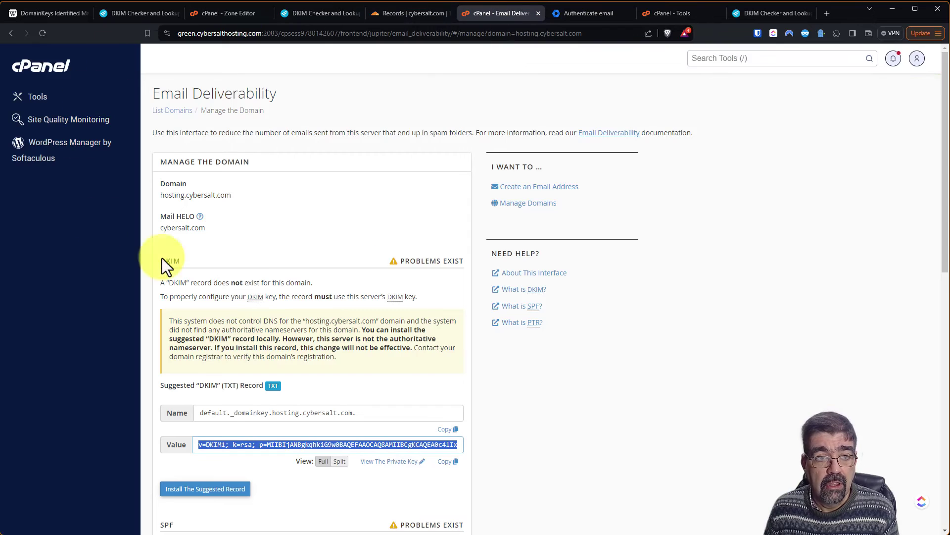
left_click(42, 33)
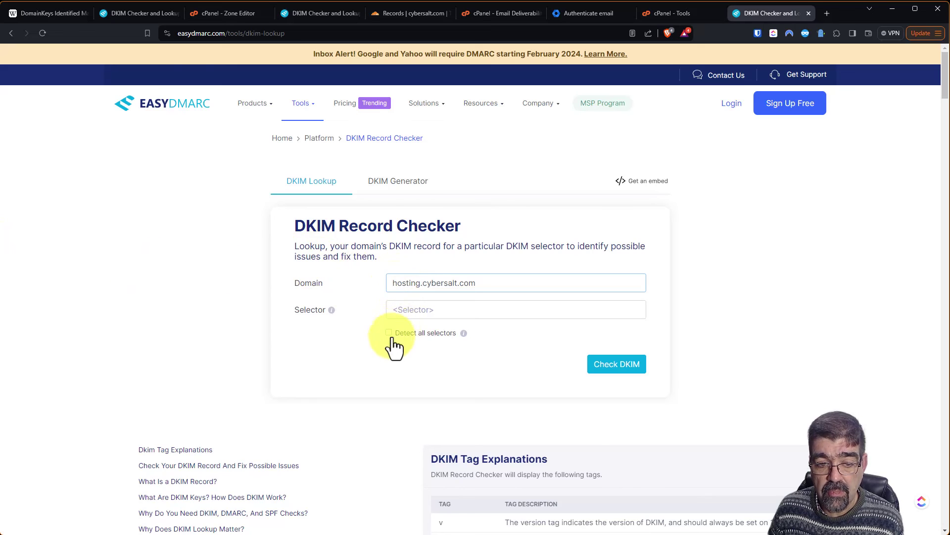
Run EasyDMARC's DKIM check for hosting.cybersalt.com and view the default selector's DKIM1 RSA record.
left_click(614, 365)
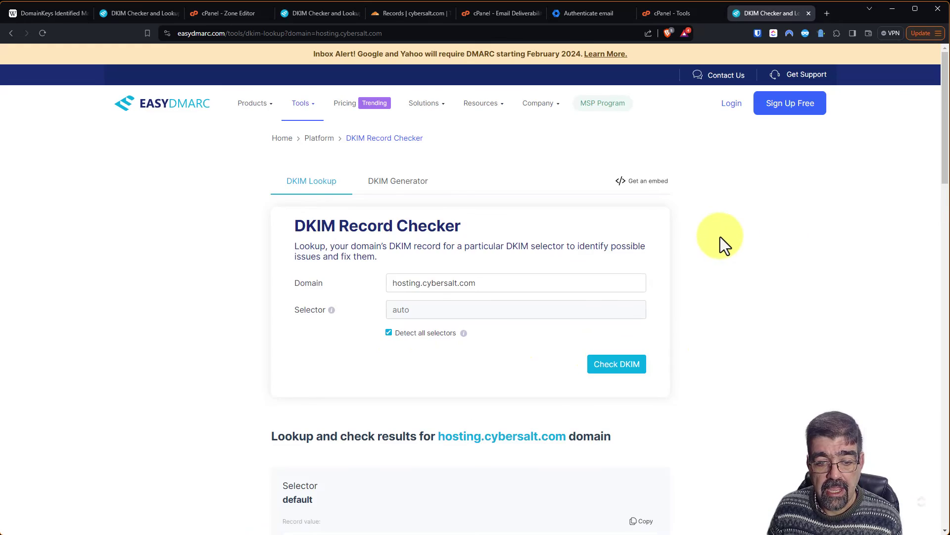
scroll(720, 236, "down", 5)
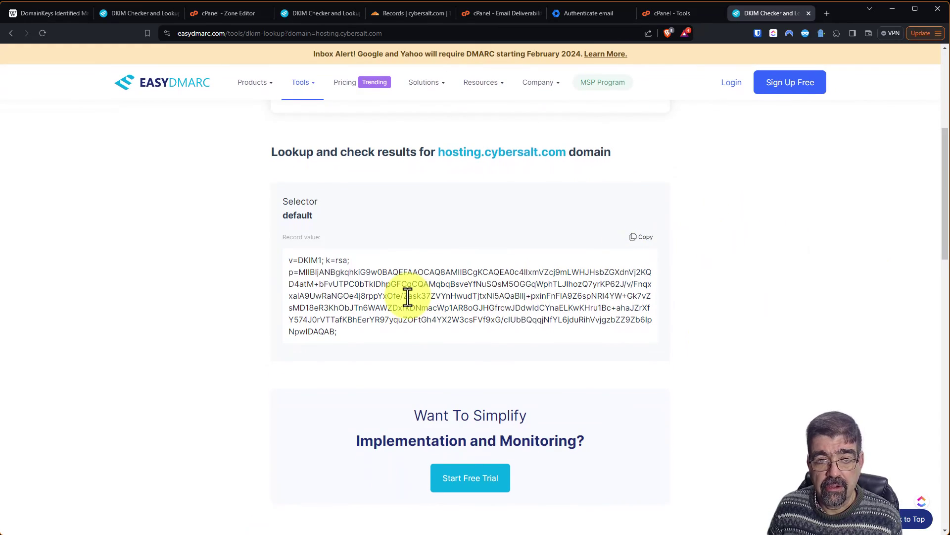